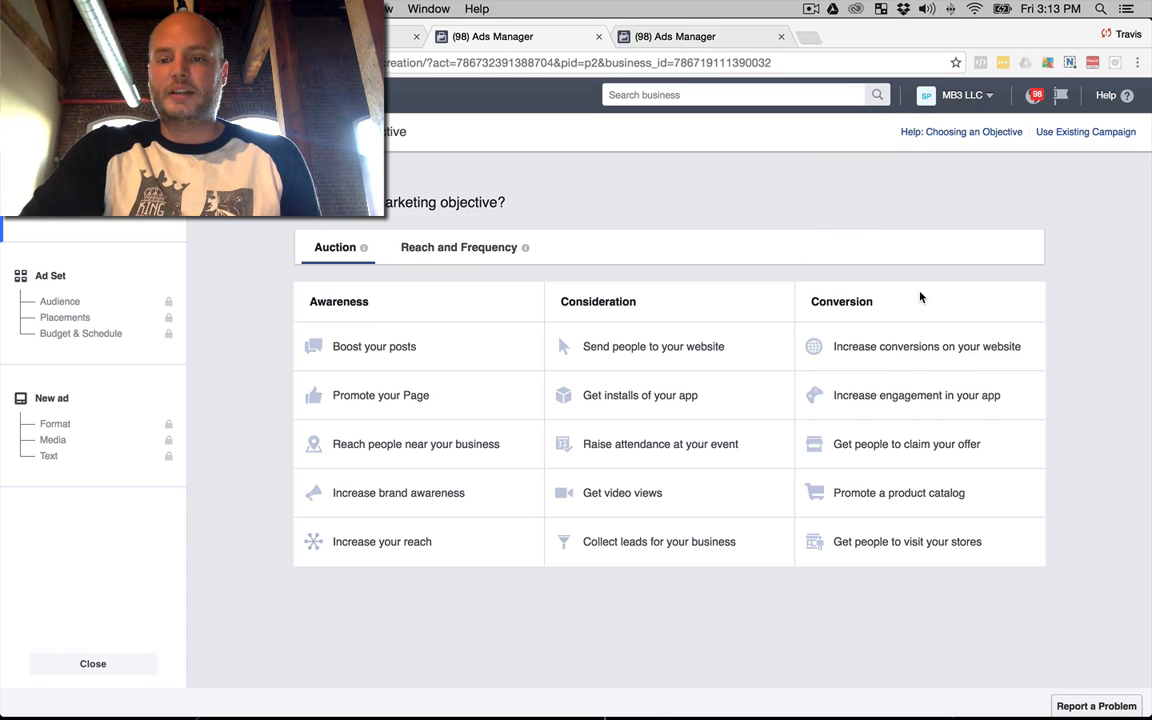
# - Create a campaign with the "Increase conversions on your website" objective and set its conversion event to Purchase
pyautogui.click(902, 350)
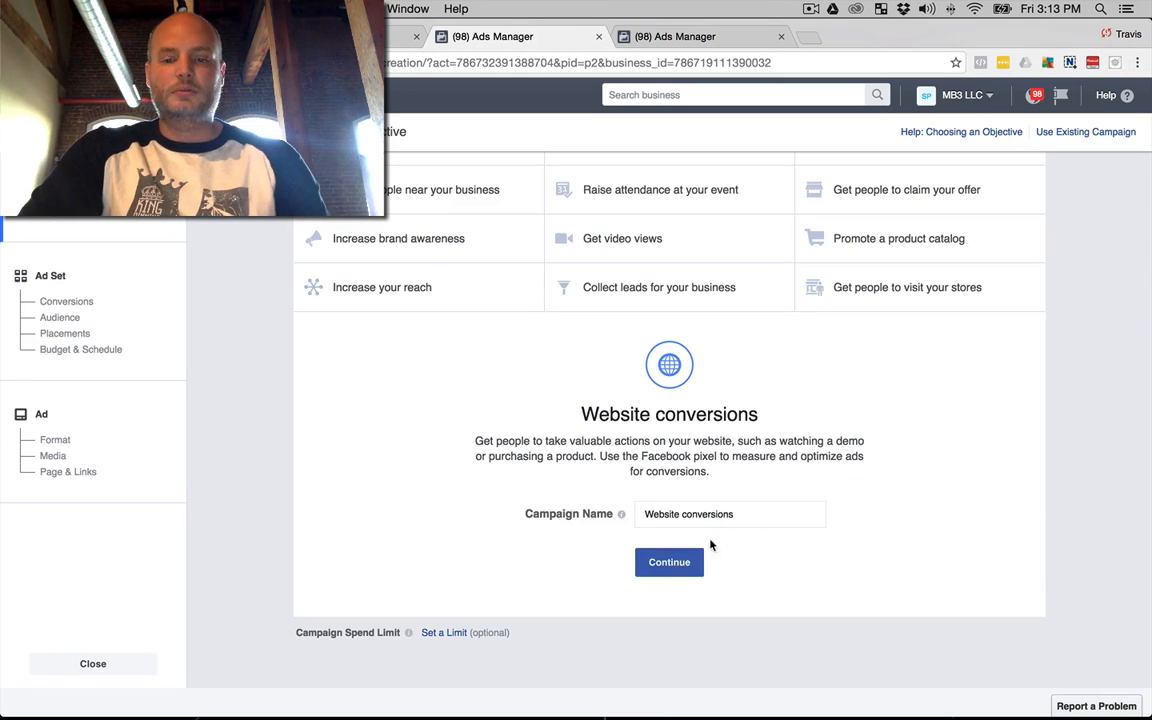
pyautogui.click(684, 566)
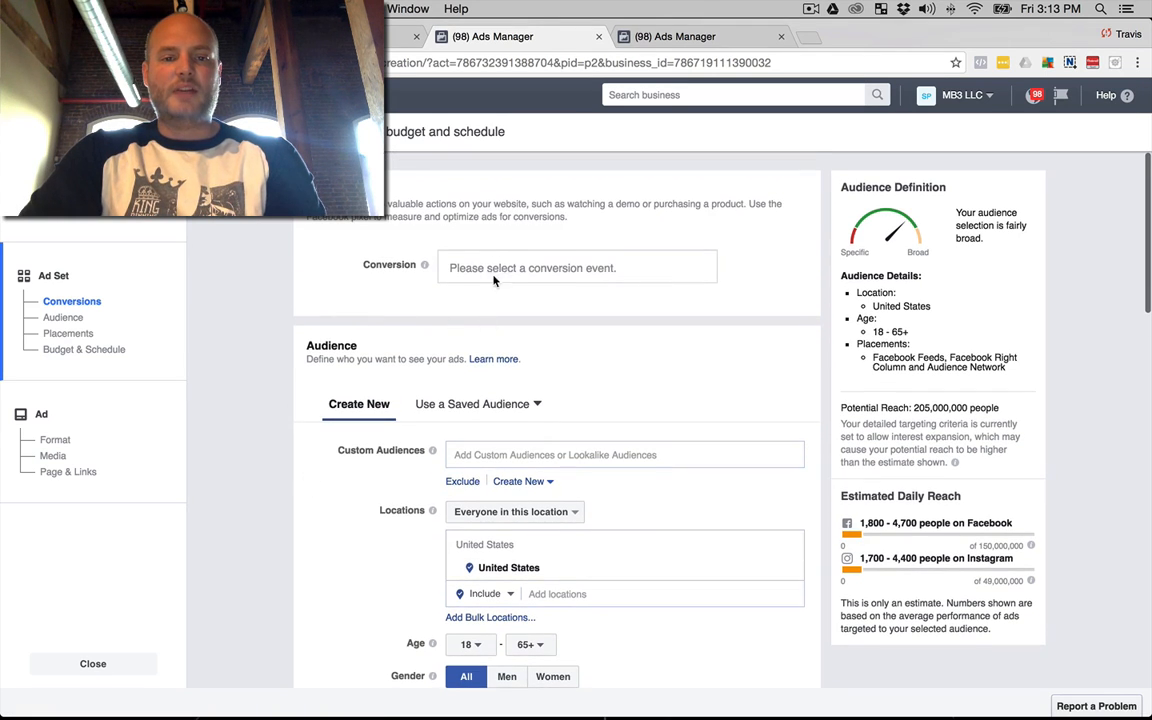
pyautogui.click(495, 267)
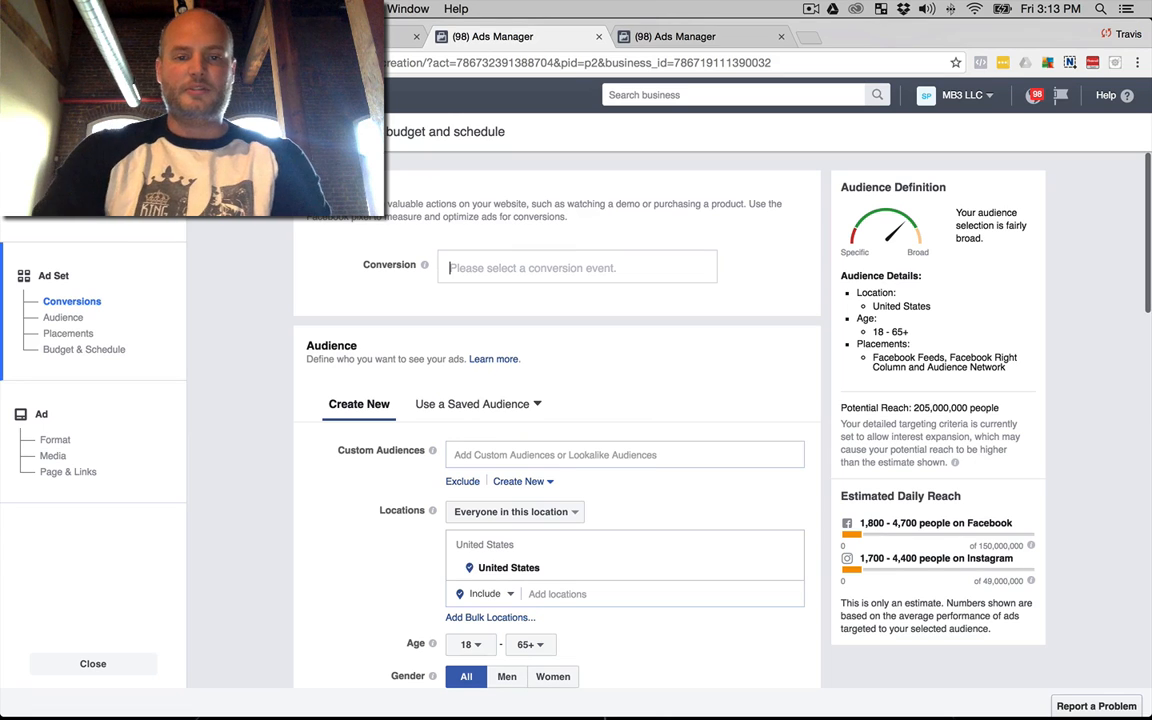
pyautogui.click(533, 267)
pyautogui.write('purchase')
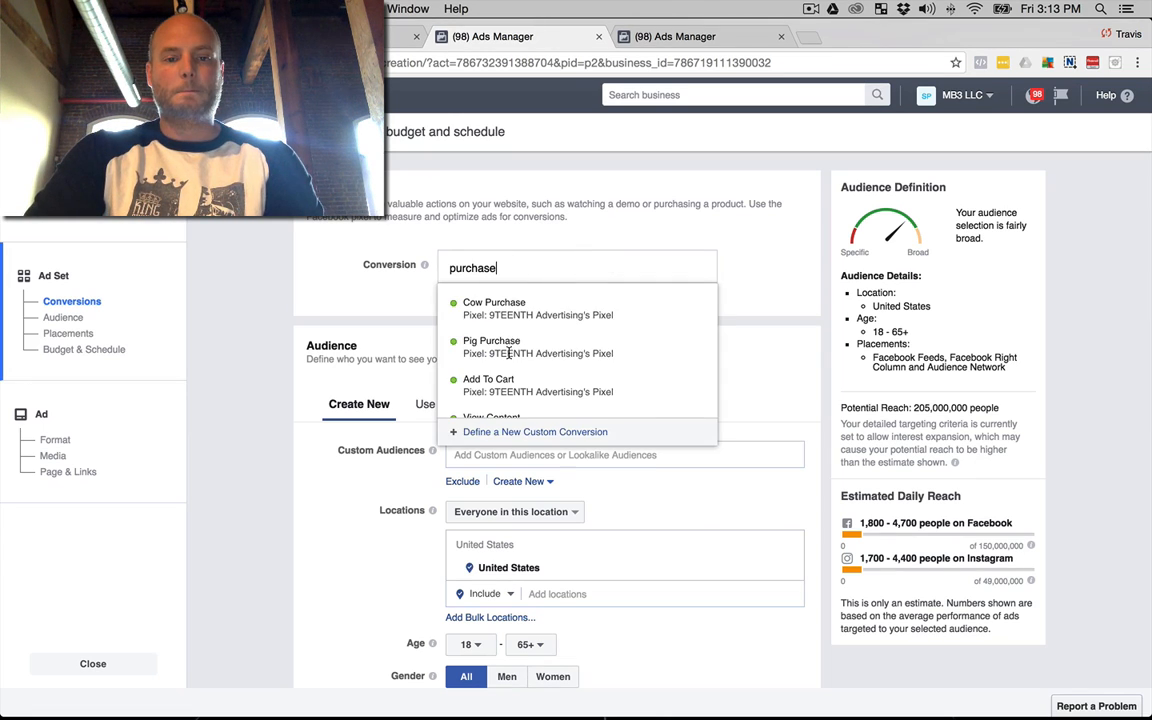
pyautogui.click(470, 386)
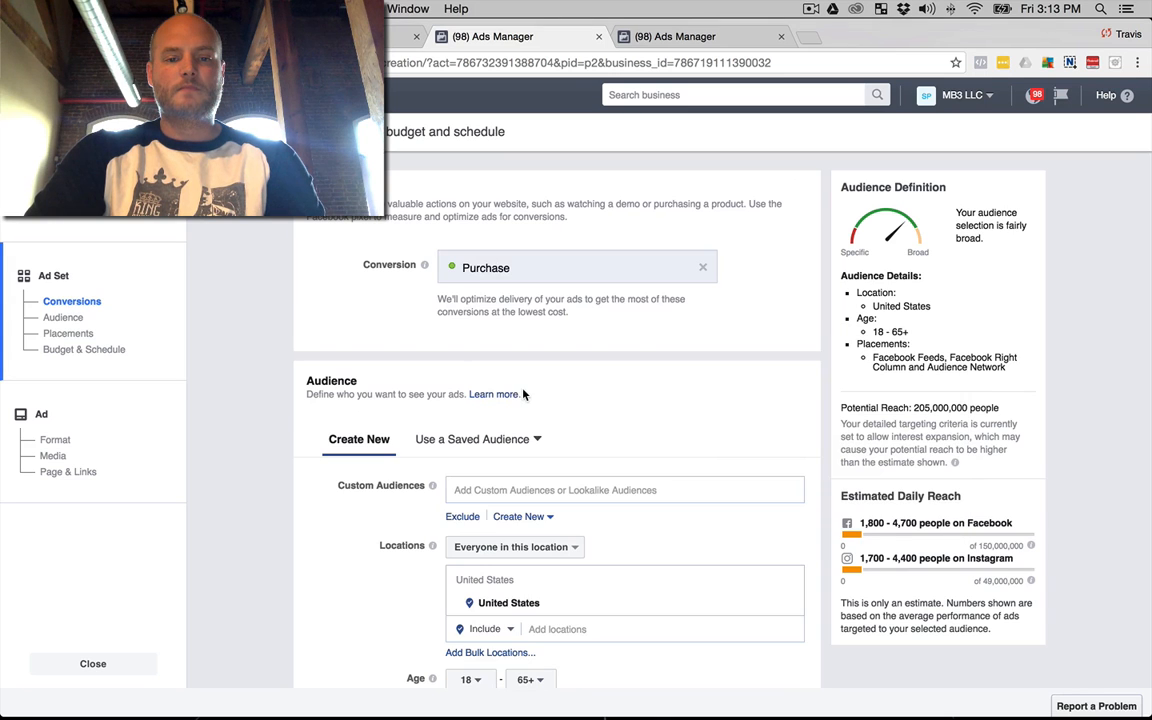
# - Limit the ad set's audience to women aged 25 to 54
pyautogui.scroll(-5, 297, 293)
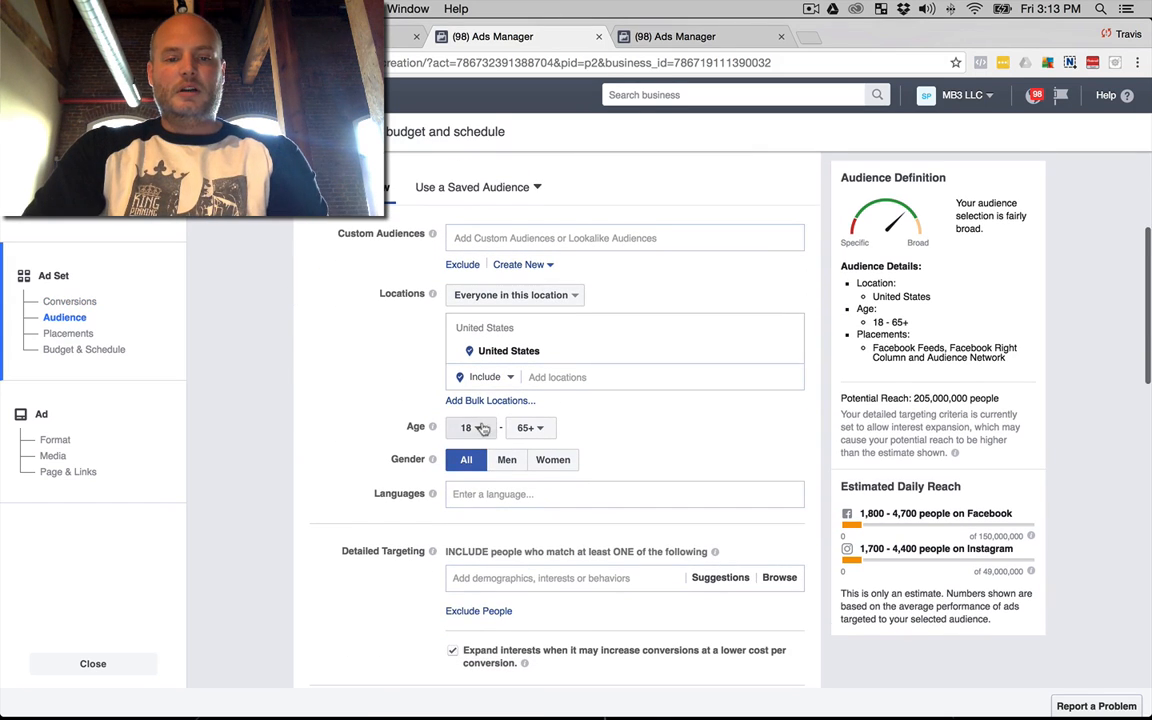
pyautogui.click(472, 427)
pyautogui.scroll(-4, 470, 530)
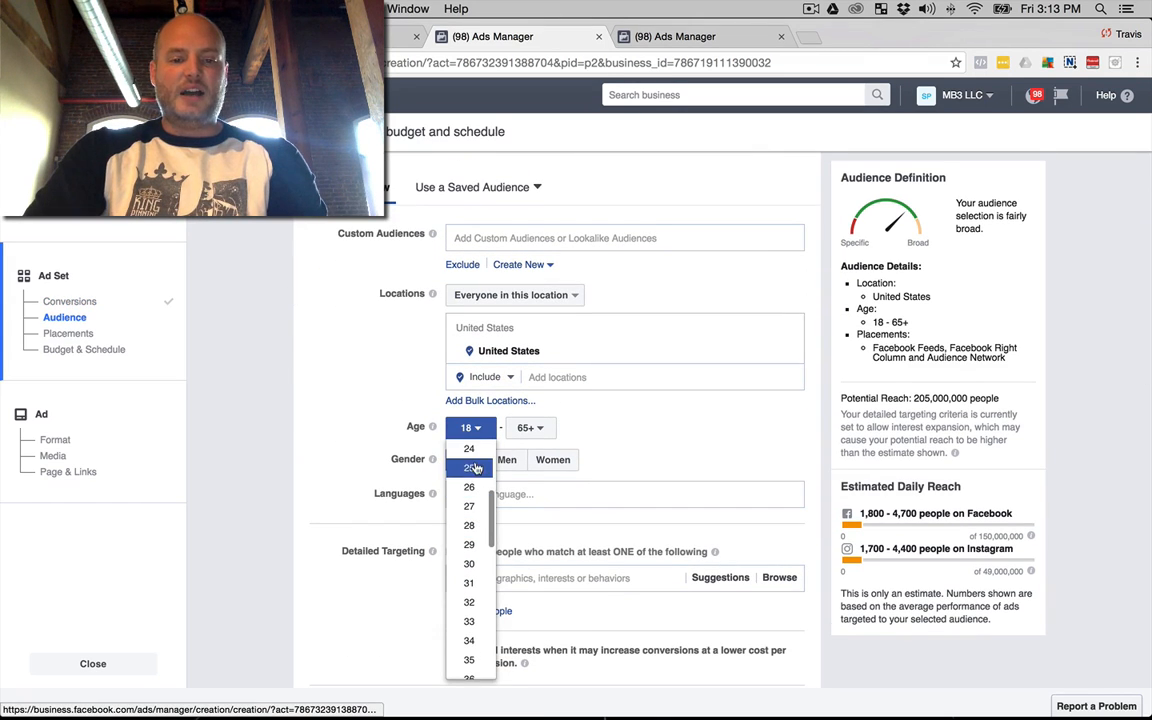
pyautogui.click(528, 430)
pyautogui.scroll(-8, 527, 514)
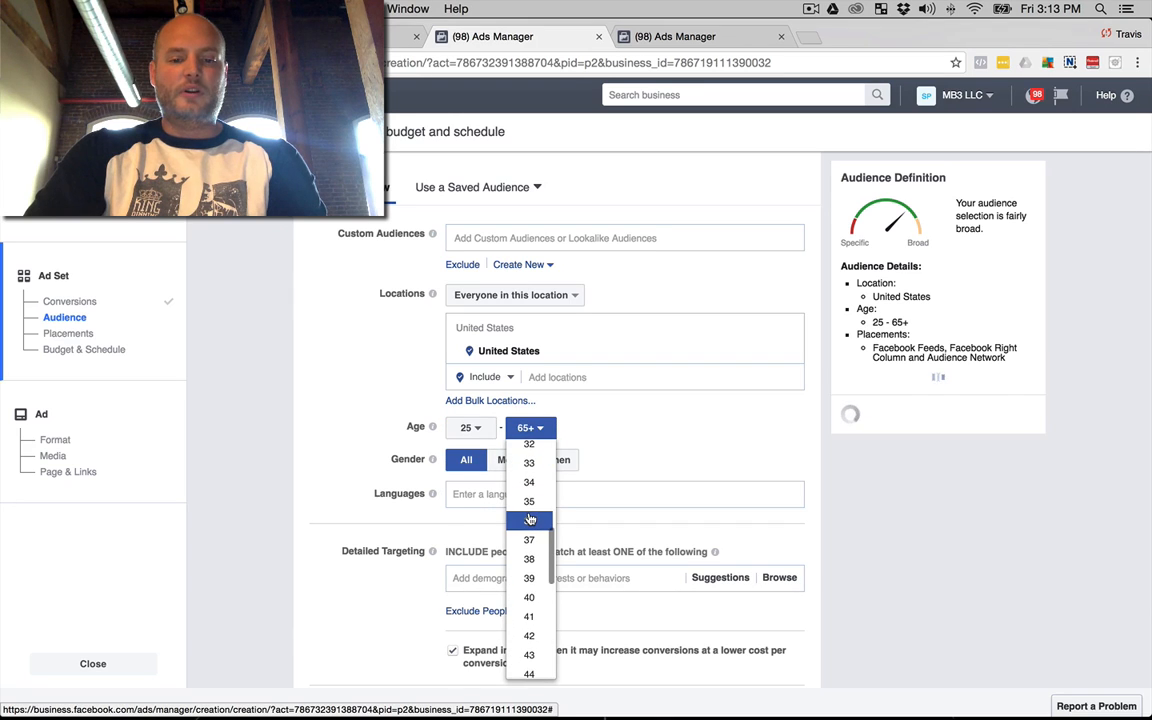
pyautogui.scroll(-2, 530, 540)
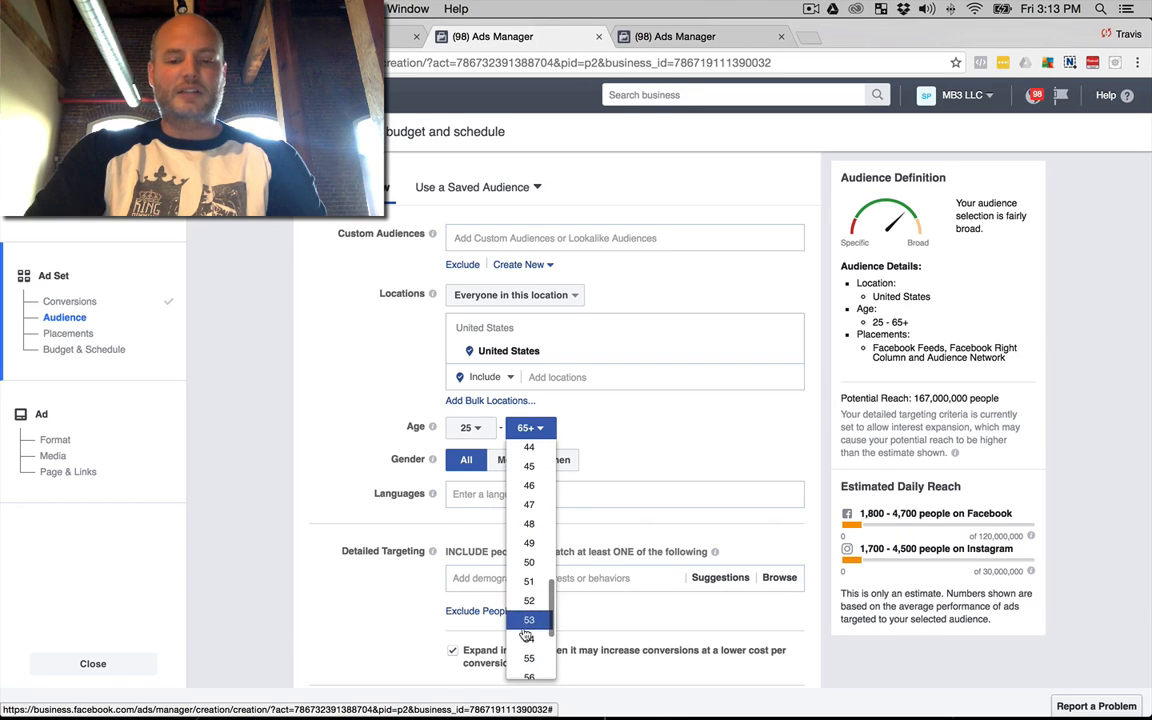
pyautogui.click(528, 637)
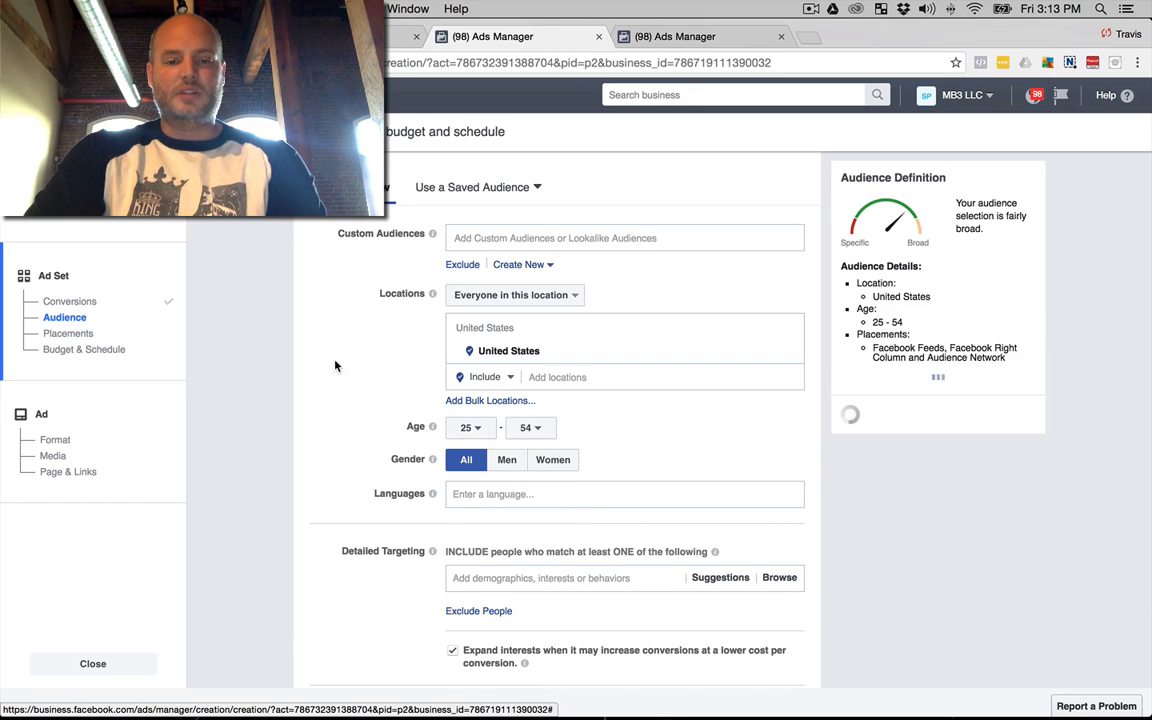
pyautogui.click(566, 466)
# - Turn off interest expansion and add BEEF Magazine as an included interest in the detailed targeting
pyautogui.scroll(-3, 283, 337)
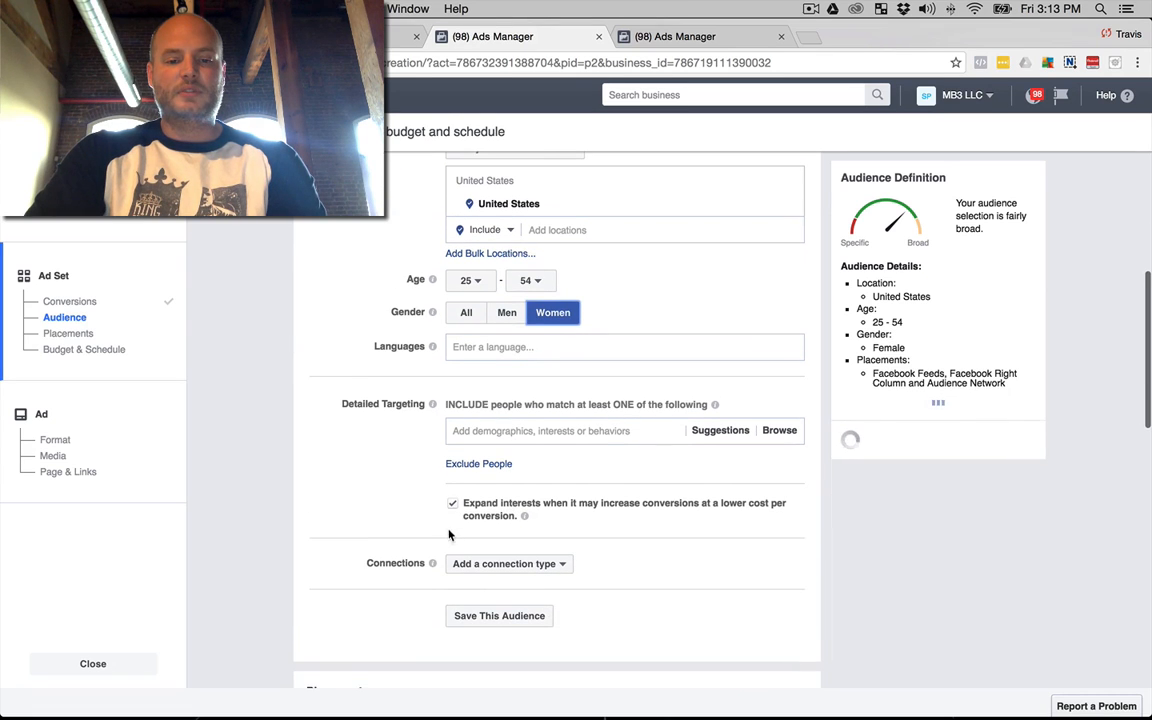
pyautogui.click(453, 505)
pyautogui.click(458, 430)
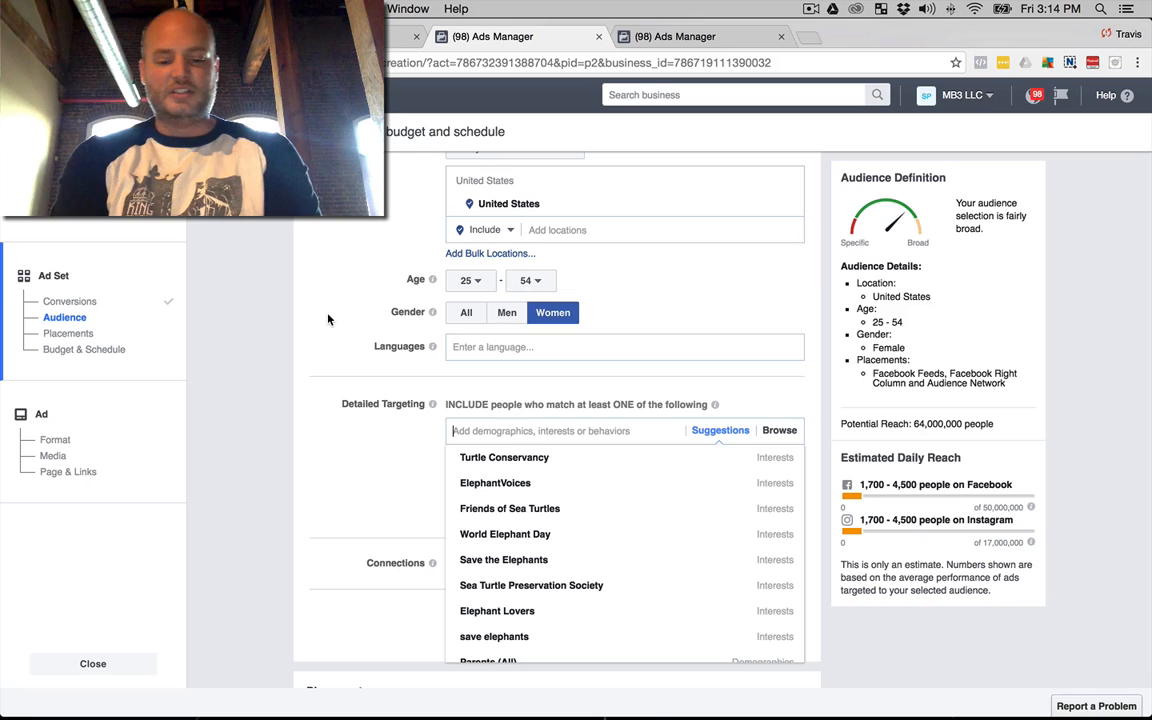
pyautogui.write('beef magazine')
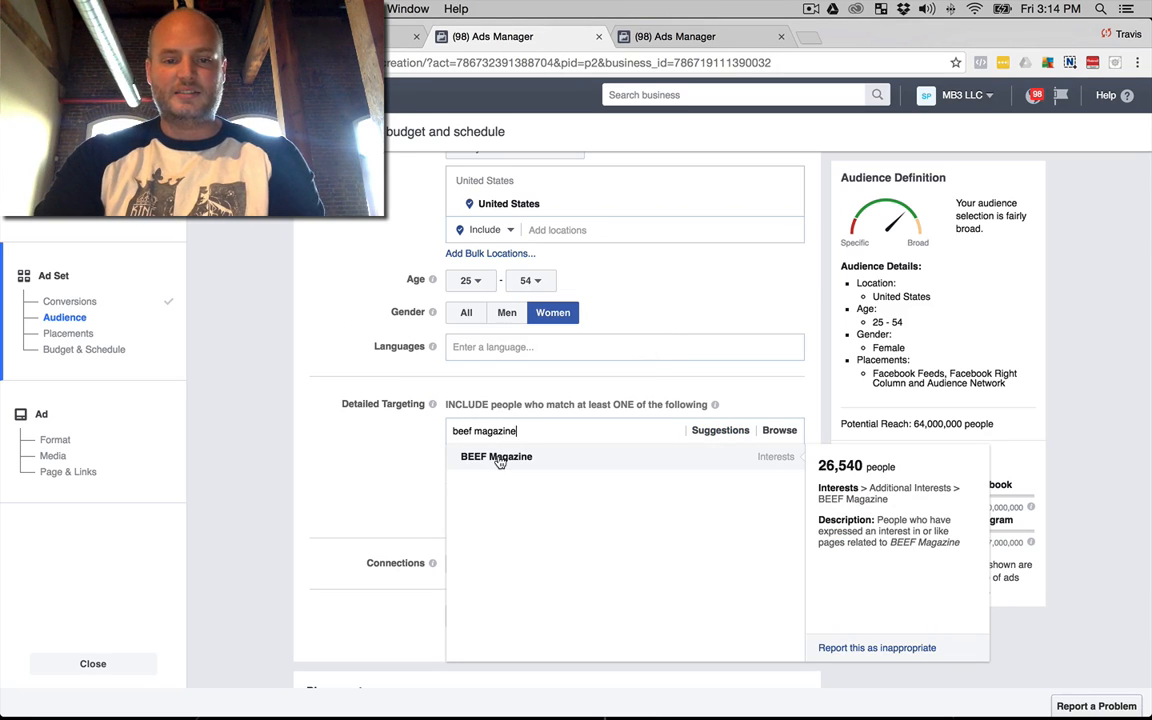
pyautogui.click(495, 460)
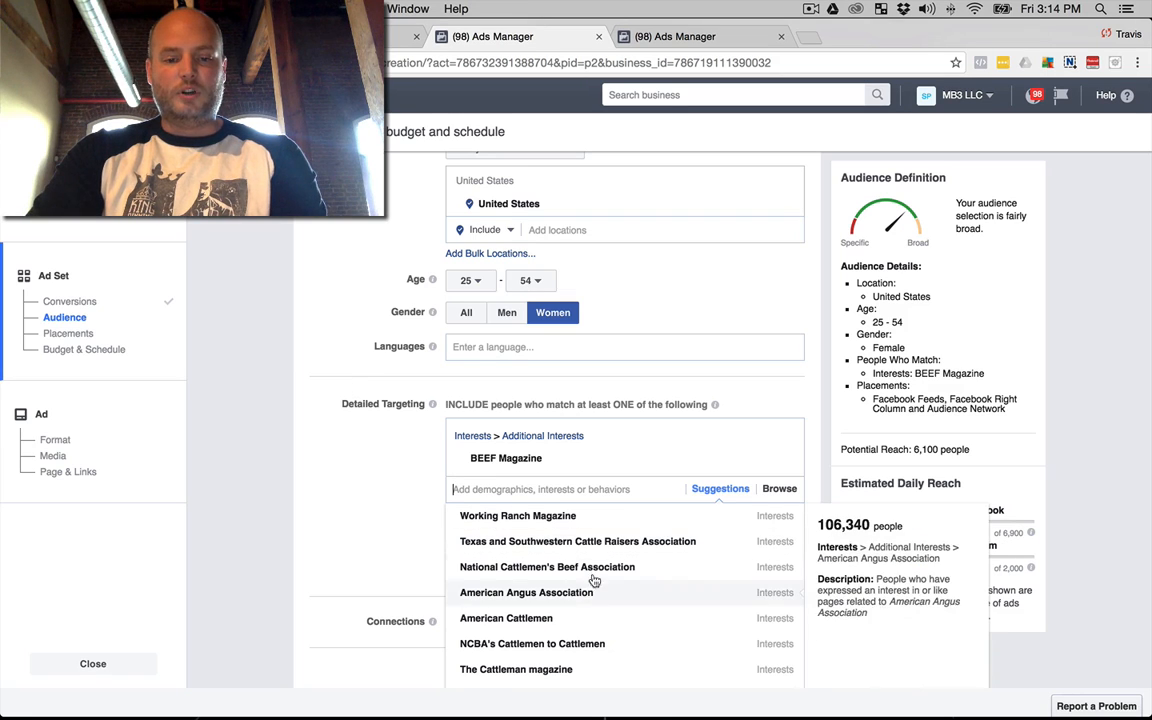
# - Add the suggested interests American Cattlemen, The Cattleman magazine and The Cattleman to the included detailed targeting
pyautogui.scroll(-2, 585, 640)
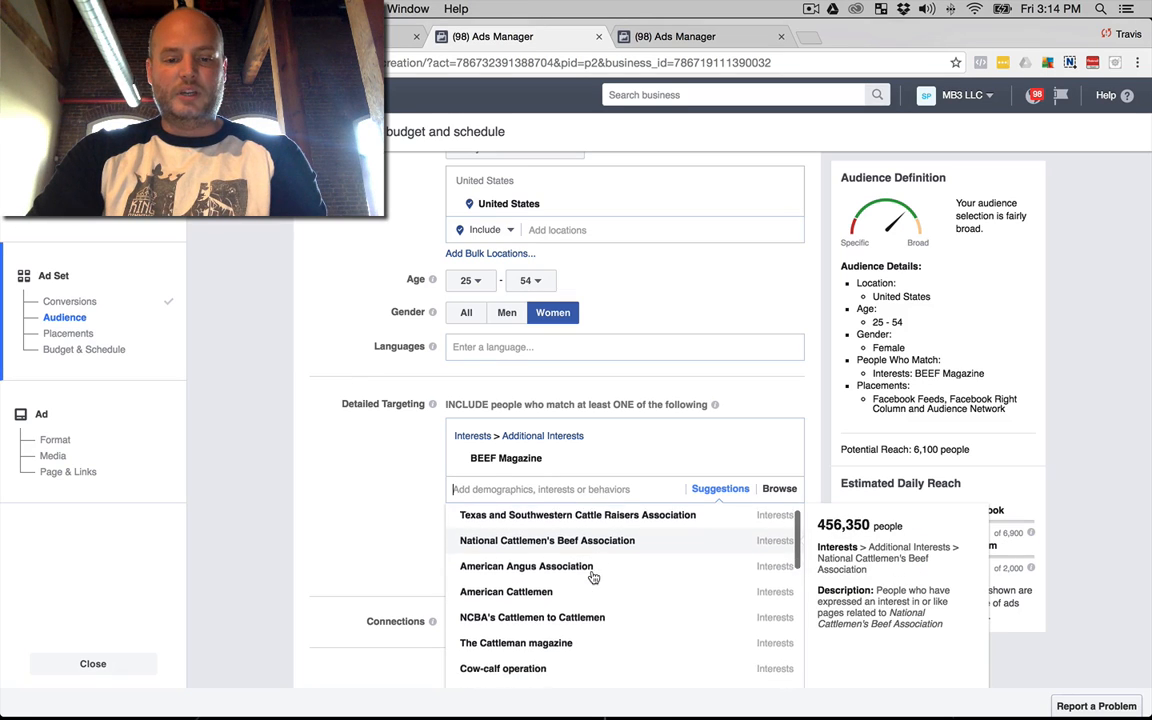
pyautogui.click(538, 590)
pyautogui.scroll(-3, 573, 605)
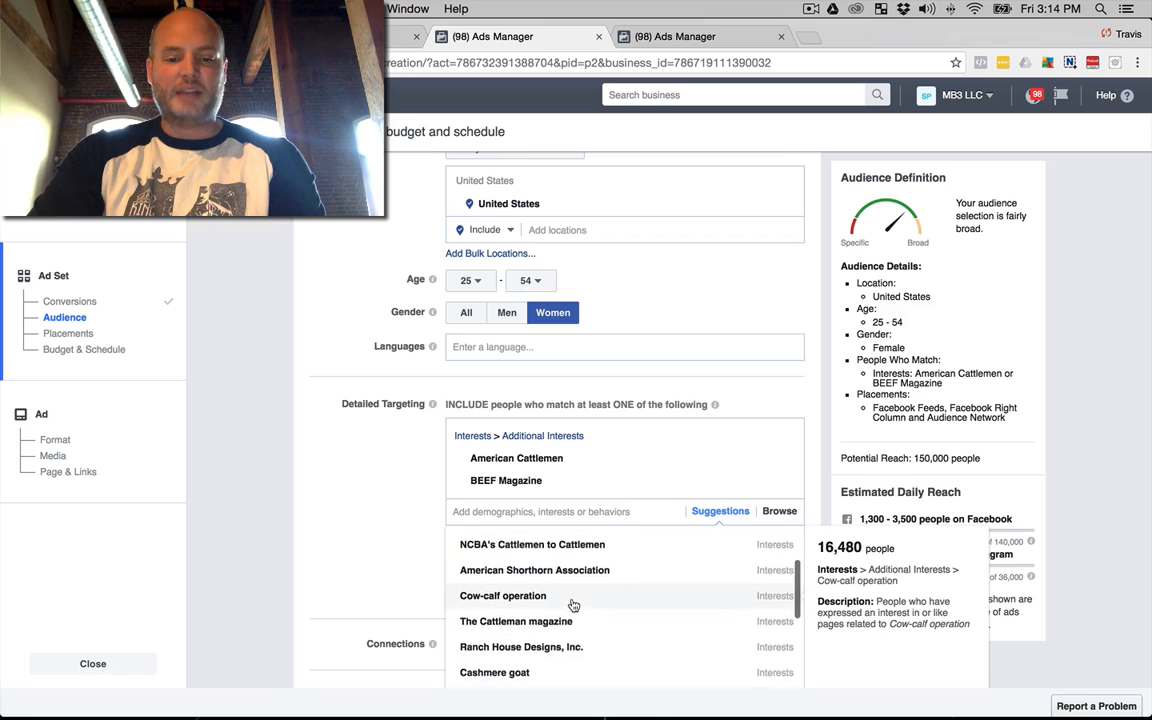
pyautogui.click(490, 620)
pyautogui.scroll(2, 540, 688)
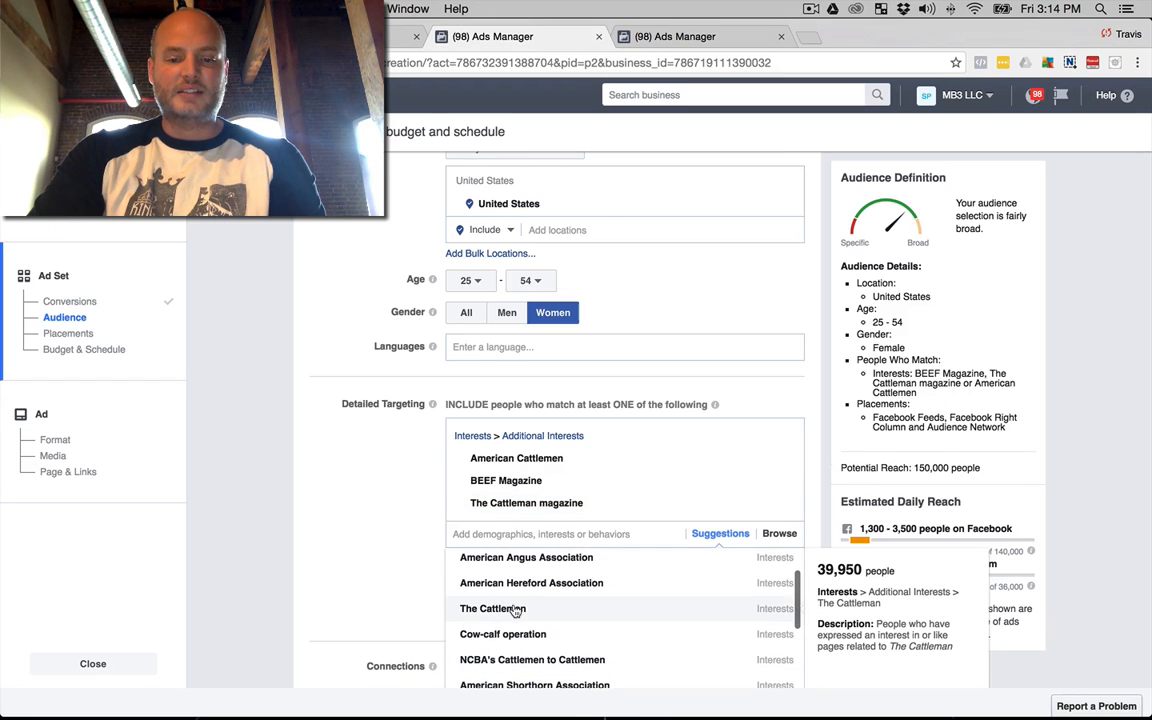
pyautogui.click(515, 610)
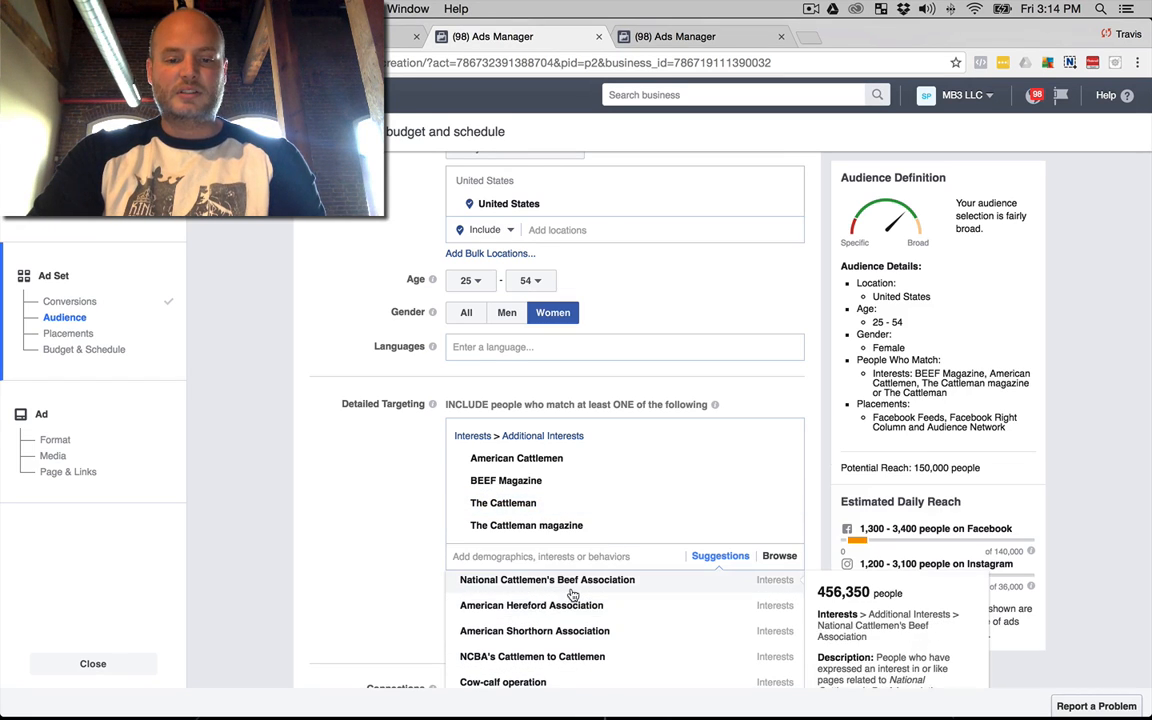
pyautogui.scroll(-1, 571, 600)
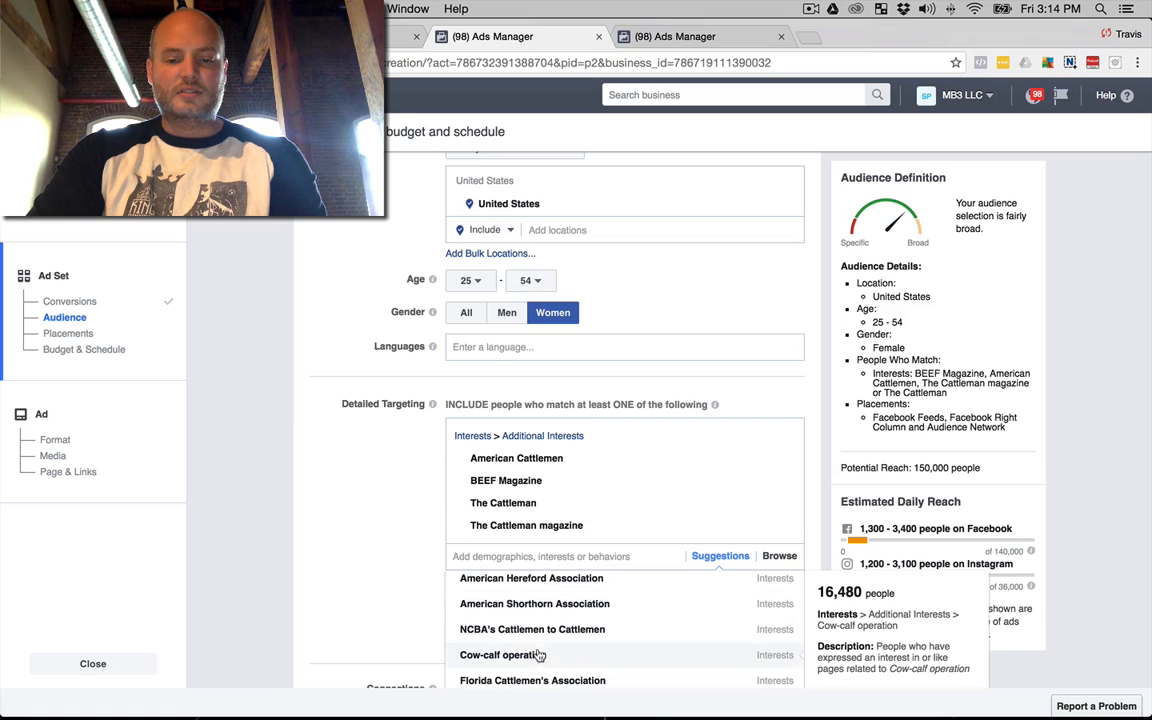
pyautogui.scroll(1, 540, 632)
pyautogui.click(318, 446)
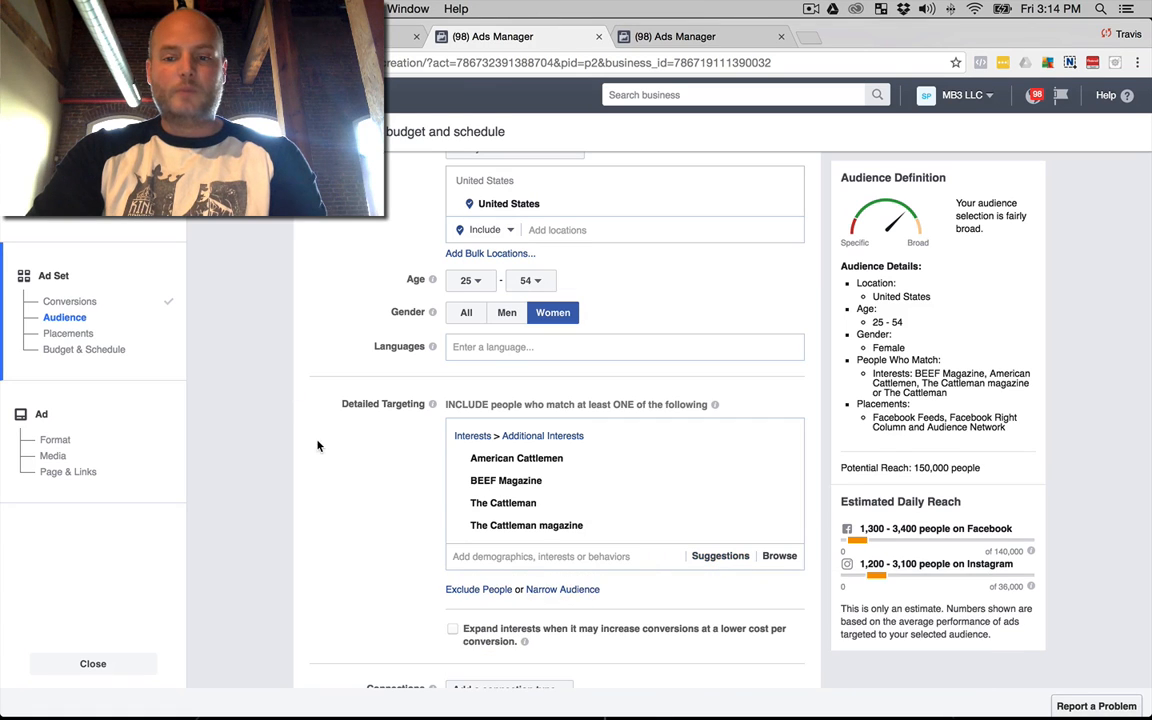
# - Add National Cattlemen's Beef Association from the suggestions to the included interests
pyautogui.click(524, 566)
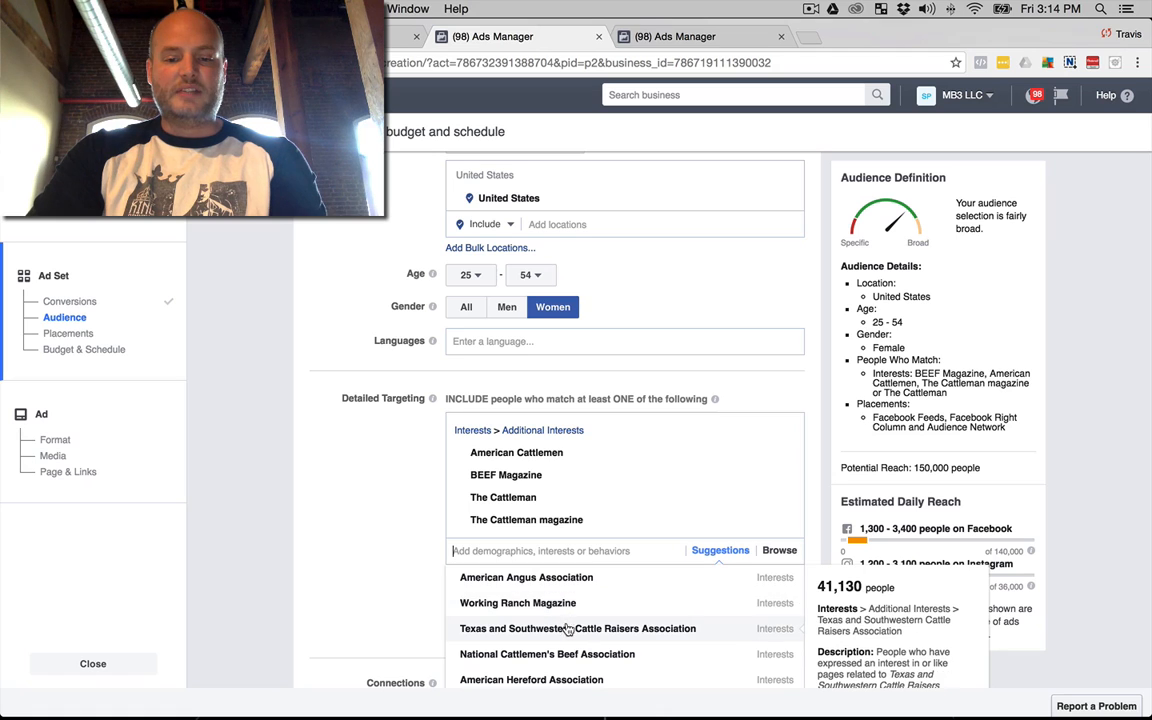
pyautogui.scroll(-1, 578, 630)
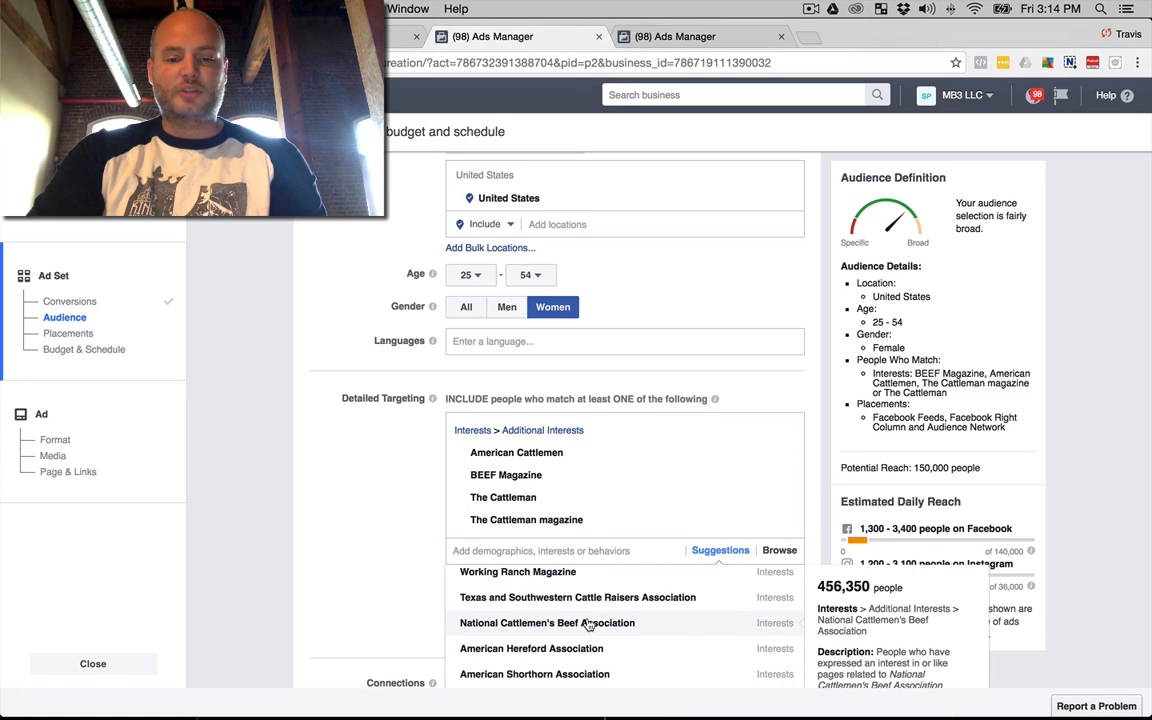
pyautogui.click(588, 623)
pyautogui.click(351, 489)
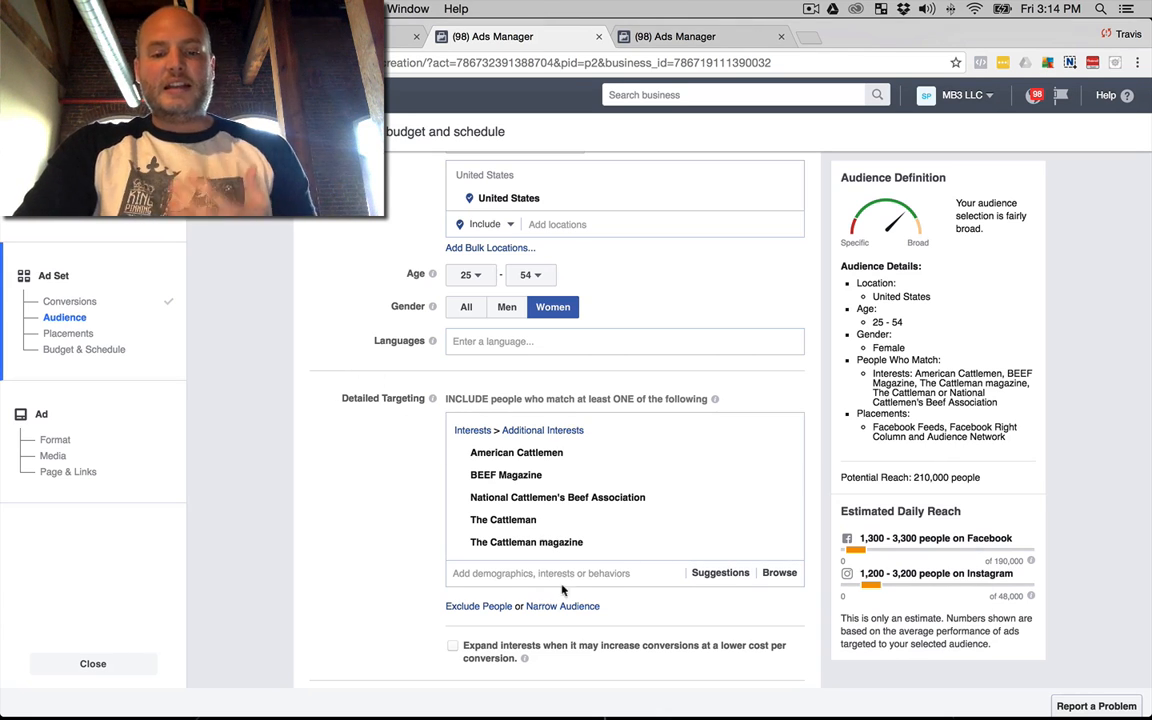
# - Copy the five included interests and paste them into a new note in the notes app
pyautogui.scroll(-2, 365, 515)
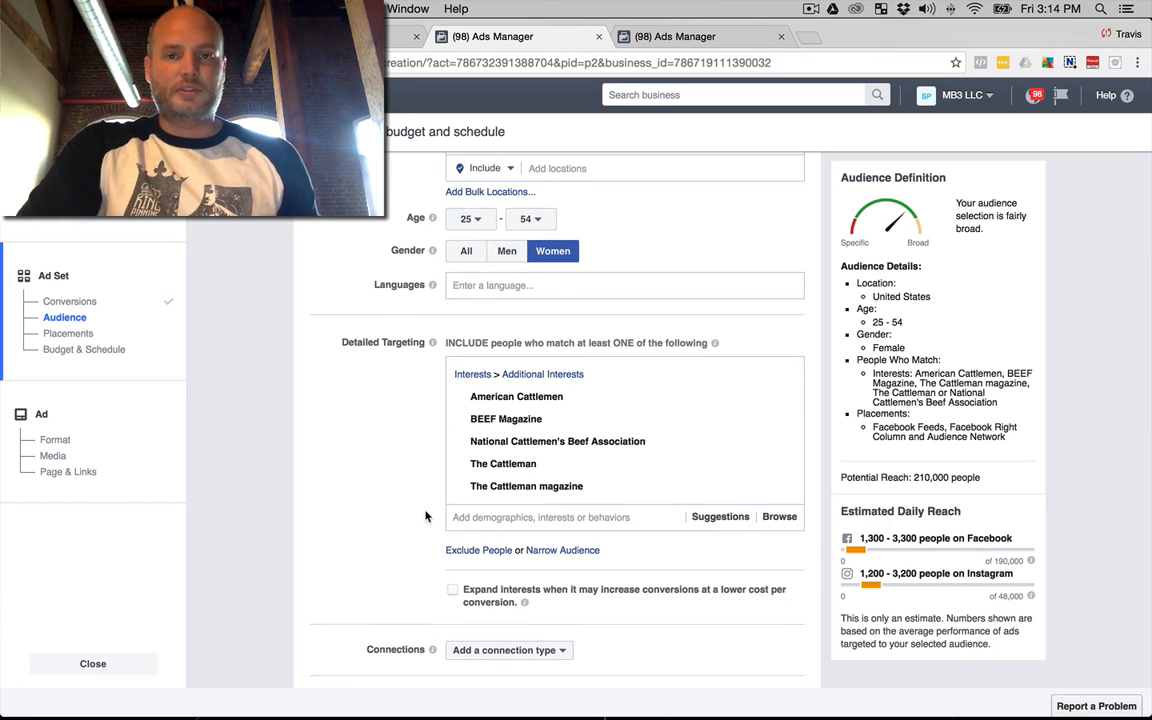
pyautogui.moveTo(521, 494)
pyautogui.moveTo(600, 487); pyautogui.dragTo(476, 398)
pyautogui.press('super+c')
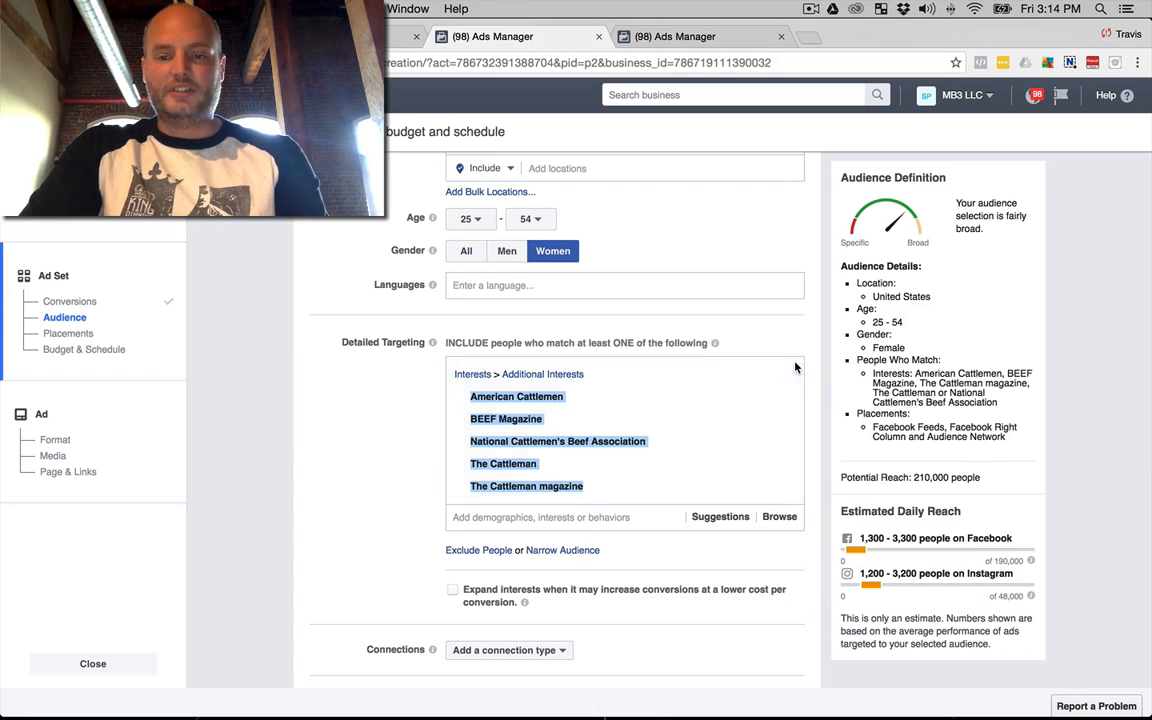
pyautogui.moveTo(512, 705)
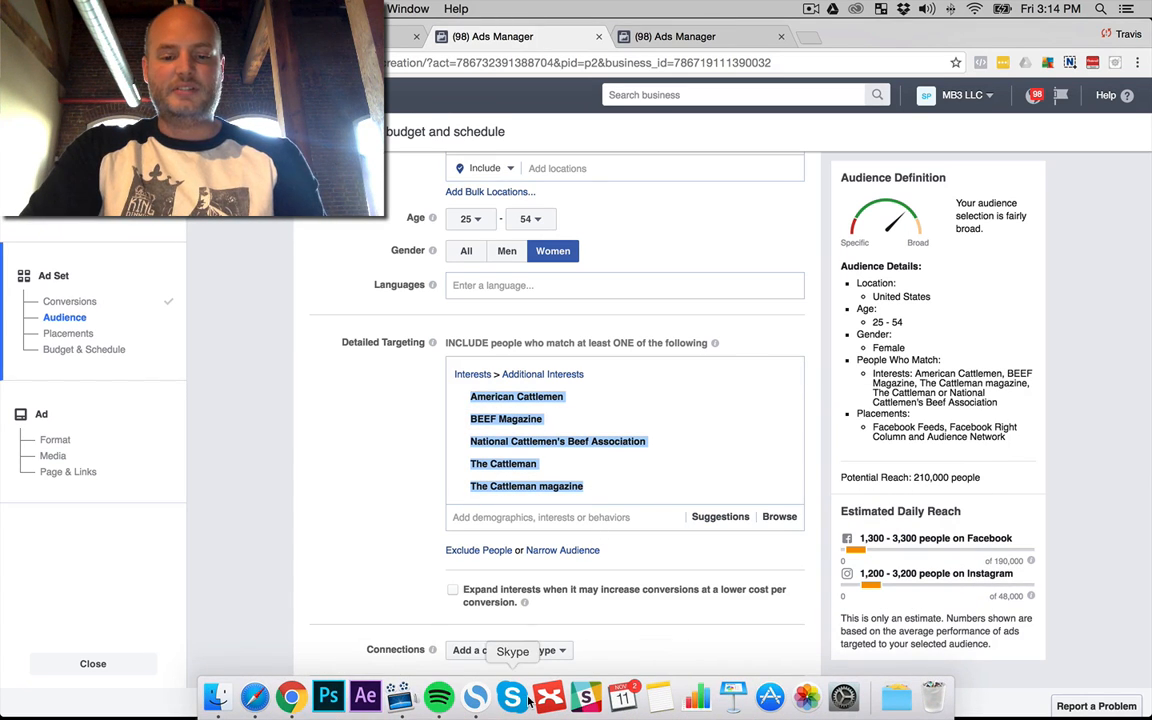
pyautogui.click(476, 698)
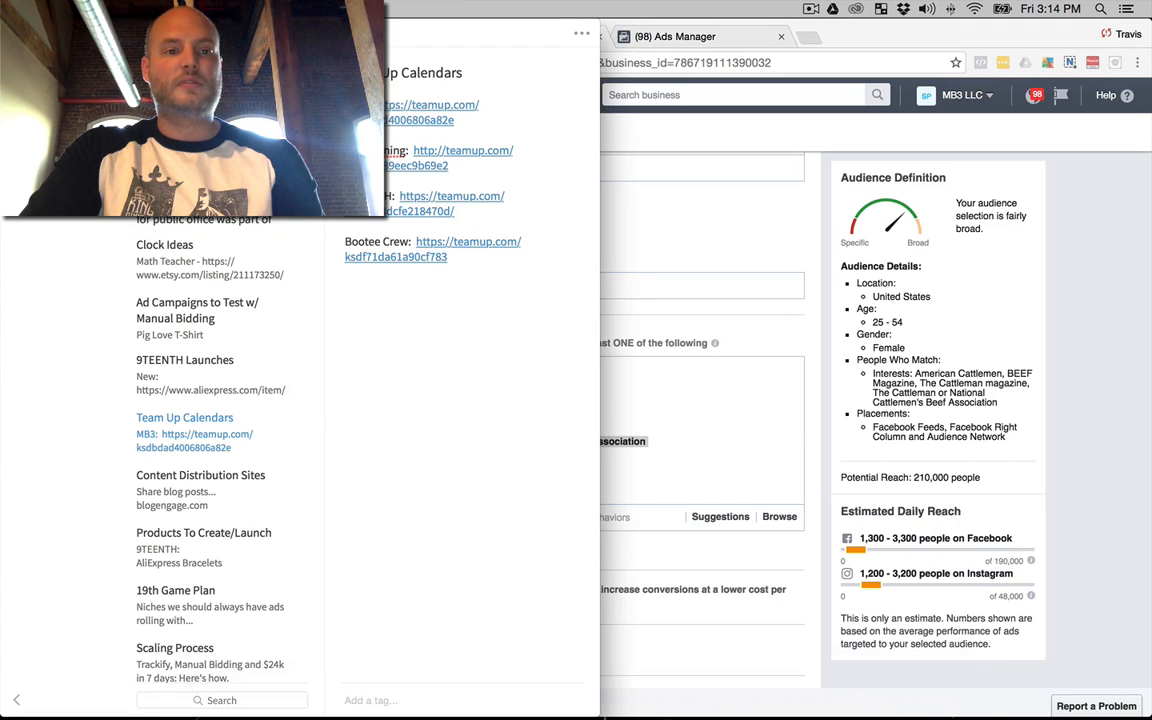
pyautogui.press('super+n')
pyautogui.press('super+v')
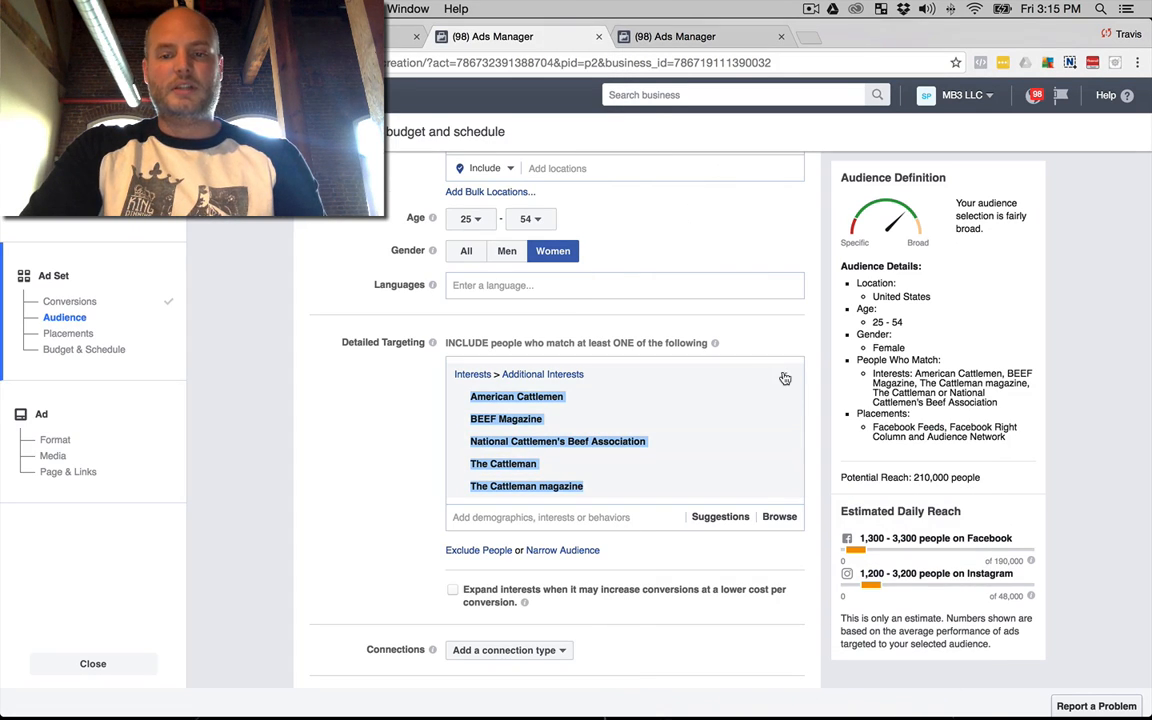
# - Remove all the included interests in Ads Manager and target the interest Cattle instead
pyautogui.click(785, 377)
pyautogui.write('cattle')
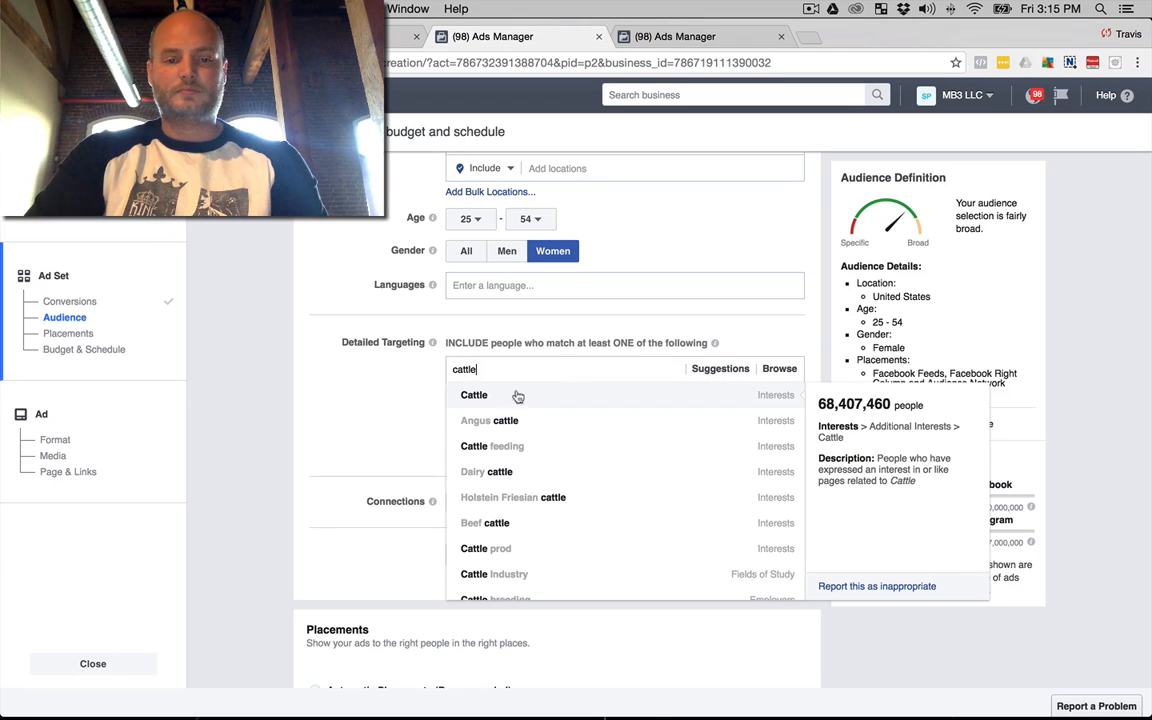
pyautogui.click(515, 399)
pyautogui.click(334, 367)
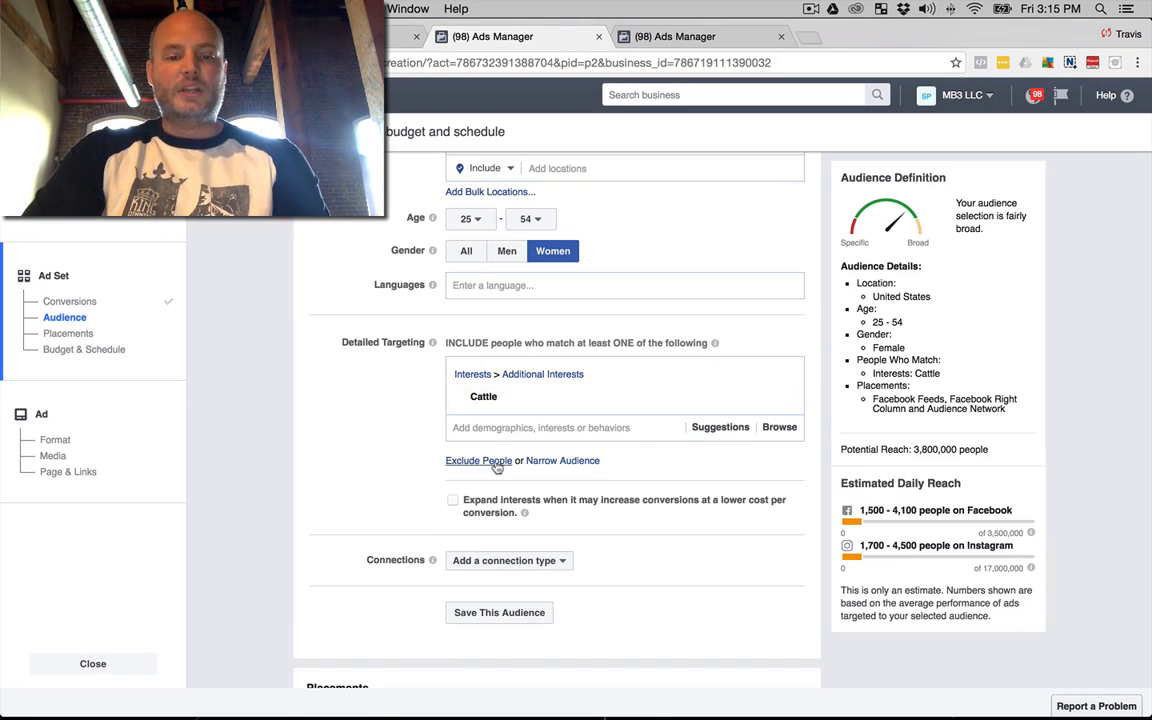
# - Exclude people interested in American Cattlemen from the audience, using the copied interest list
pyautogui.click(540, 512)
pyautogui.press('super+v')
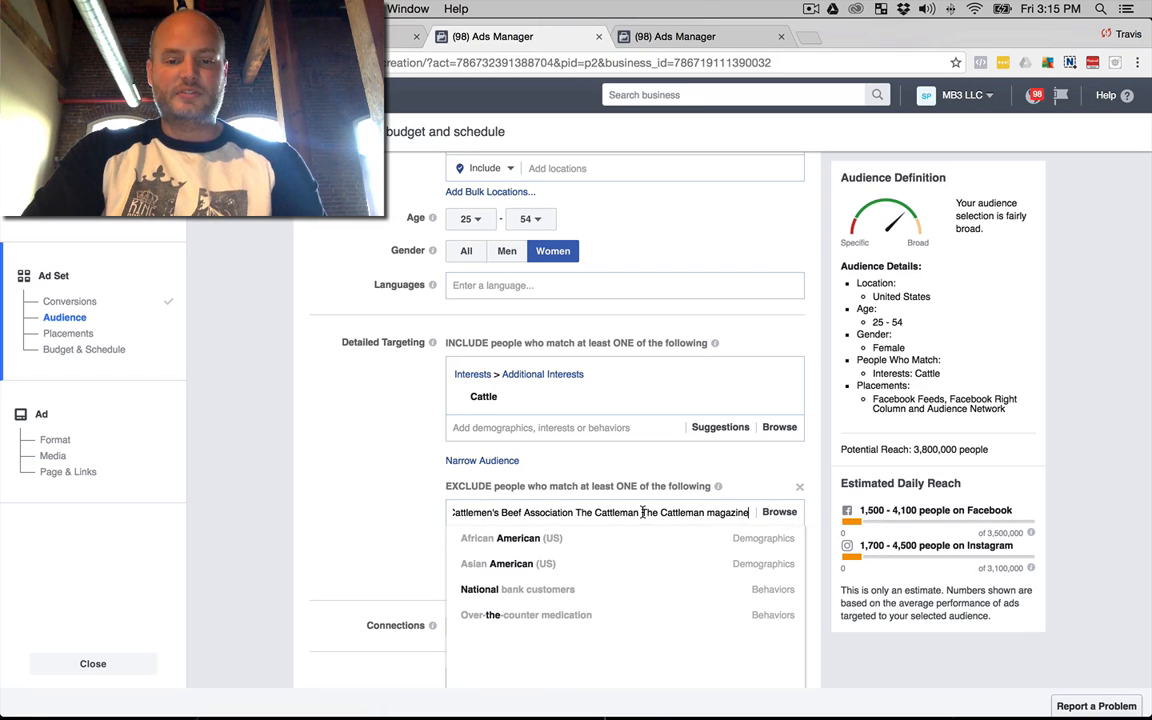
pyautogui.moveTo(642, 512); pyautogui.dragTo(547, 513)
pyautogui.press('BackSpace')
pyautogui.press('super+a')
pyautogui.press('BackSpace')
pyautogui.press('super+v')
pyautogui.press('BackSpace')
pyautogui.click(553, 539)
# - Add The Cattleman magazine and The Cattleman to the excluded interests
pyautogui.press('super+v')
pyautogui.press('super+a')
pyautogui.press('BackSpace')
pyautogui.write('the cat')
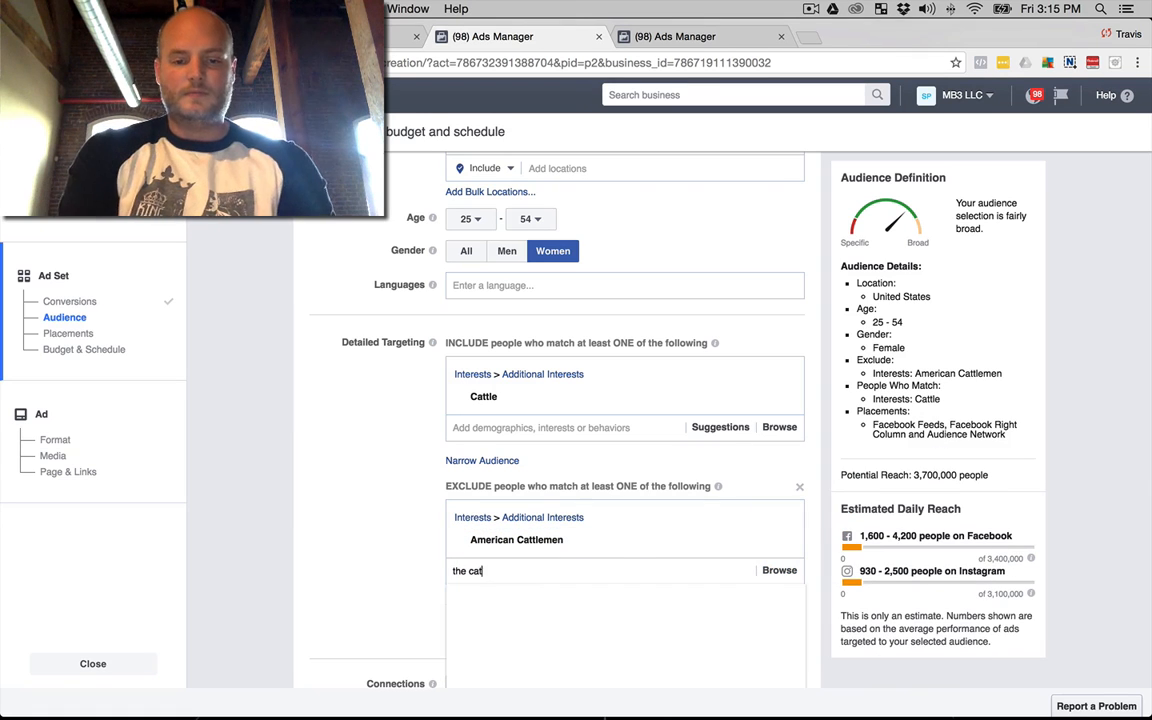
pyautogui.write('tleman magazine')
pyautogui.press('Return')
pyautogui.press('super+v')
pyautogui.press('super+a')
pyautogui.write('the cattleman')
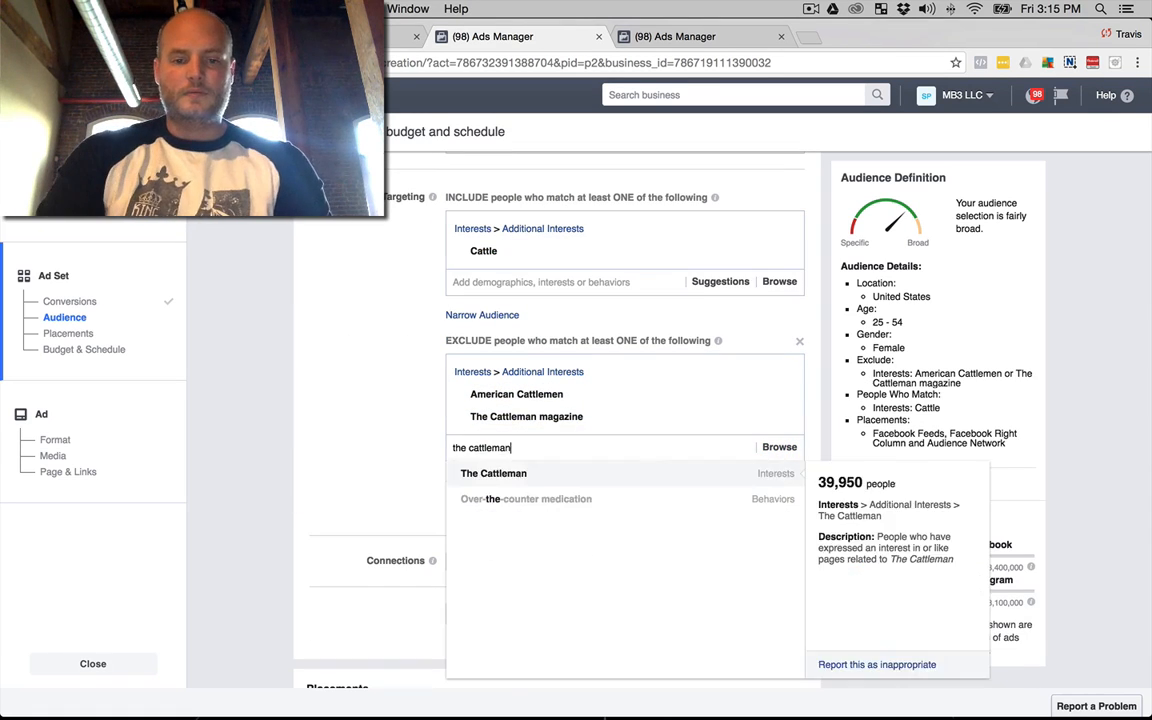
pyautogui.press('Return')
# - Add National Cattlemen's Beef Association and BEEF Magazine to the excluded interests
pyautogui.press('super+v')
pyautogui.moveTo(573, 470); pyautogui.dragTo(616, 467)
pyautogui.press('super+c')
pyautogui.press('super+a')
pyautogui.press('super+v')
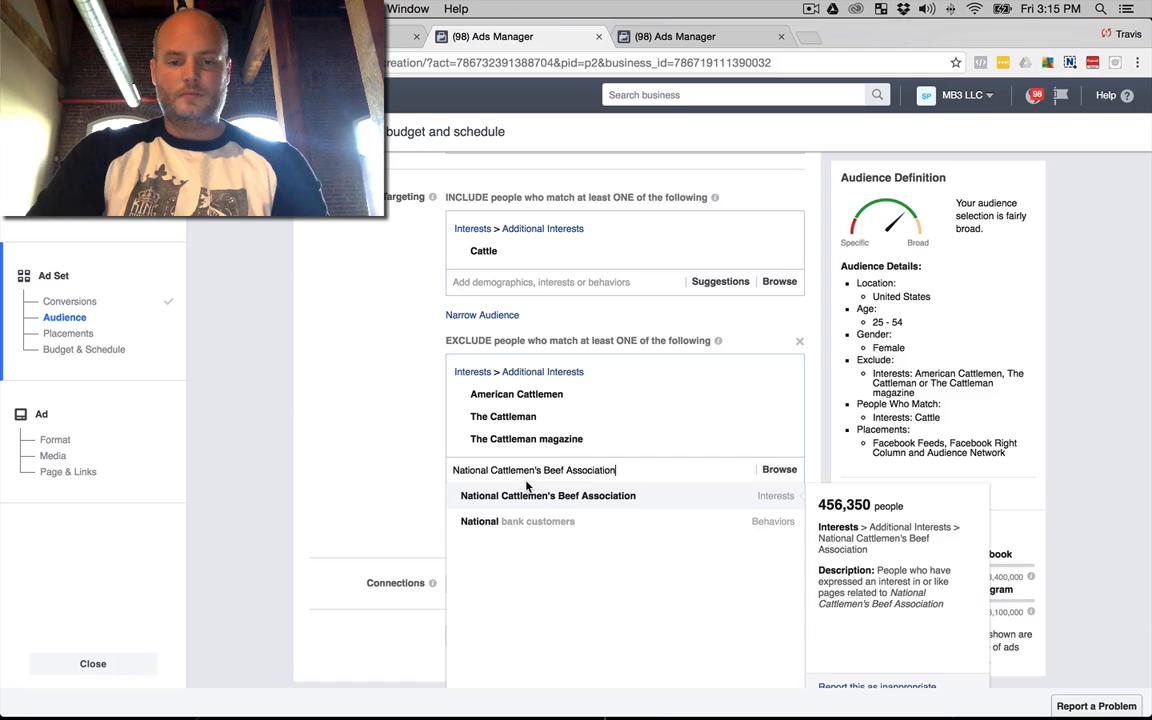
pyautogui.press('Return')
pyautogui.write('beef magazine')
pyautogui.press('Return')
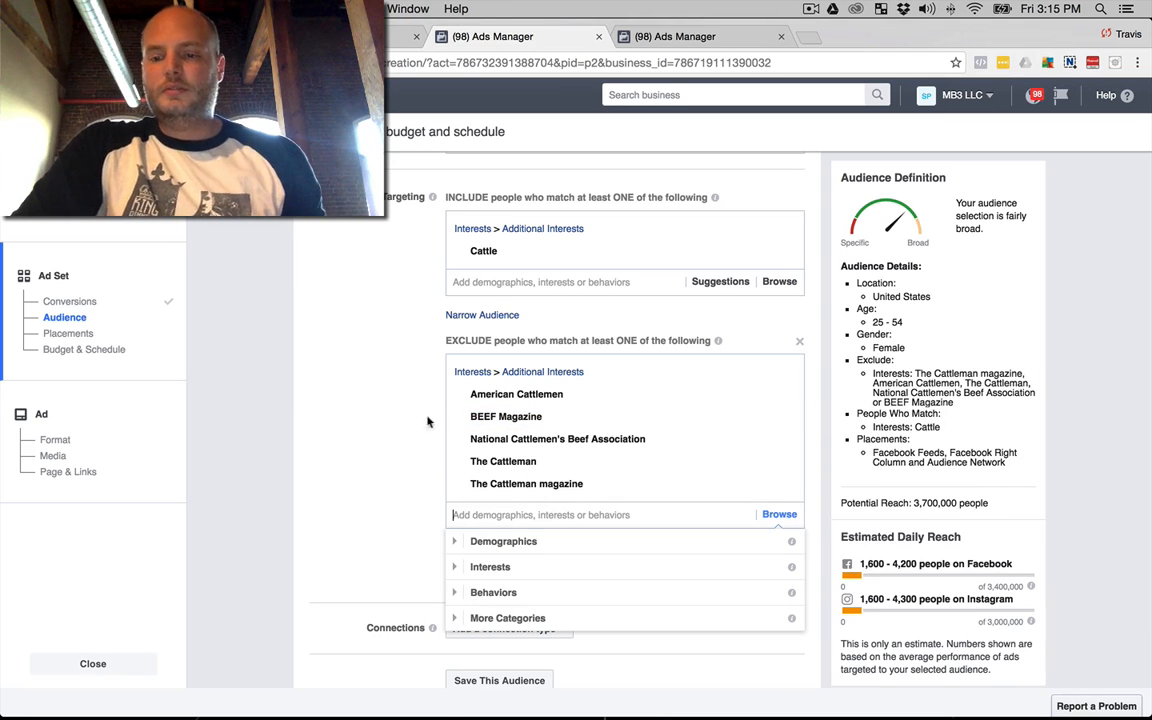
# - Replace the included interest Cattle with the interest Livestock in the detailed targeting
pyautogui.click(291, 259)
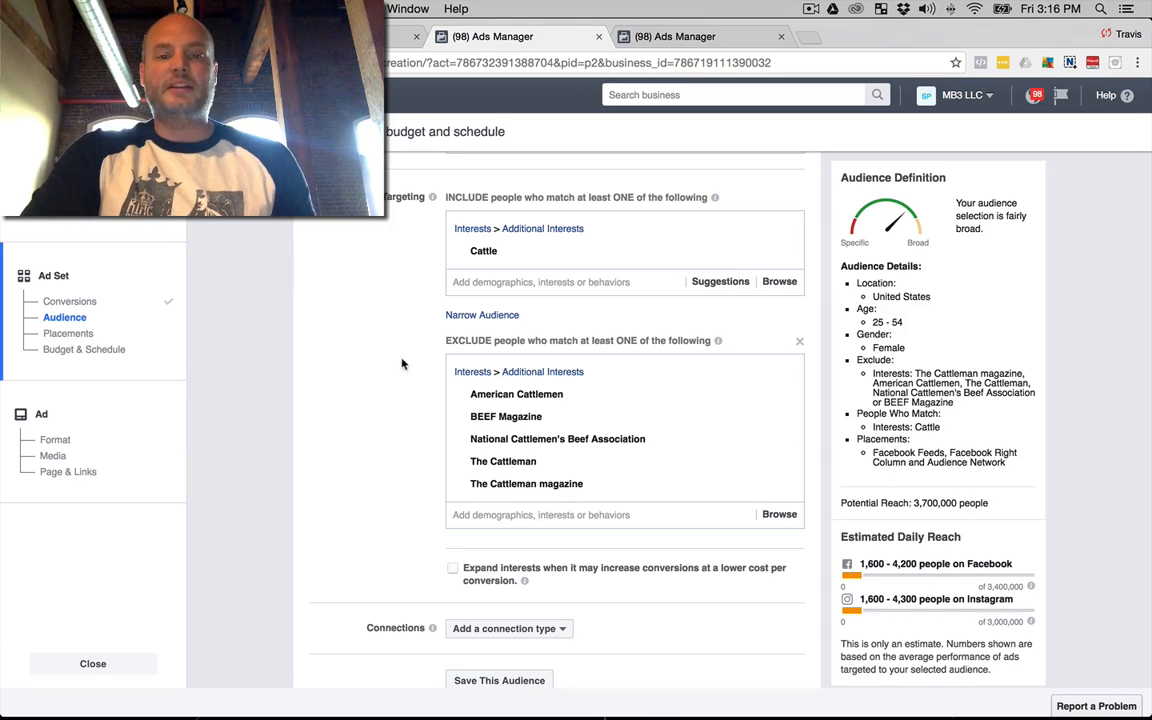
pyautogui.scroll(-3, 400, 362)
pyautogui.scroll(5, 386, 357)
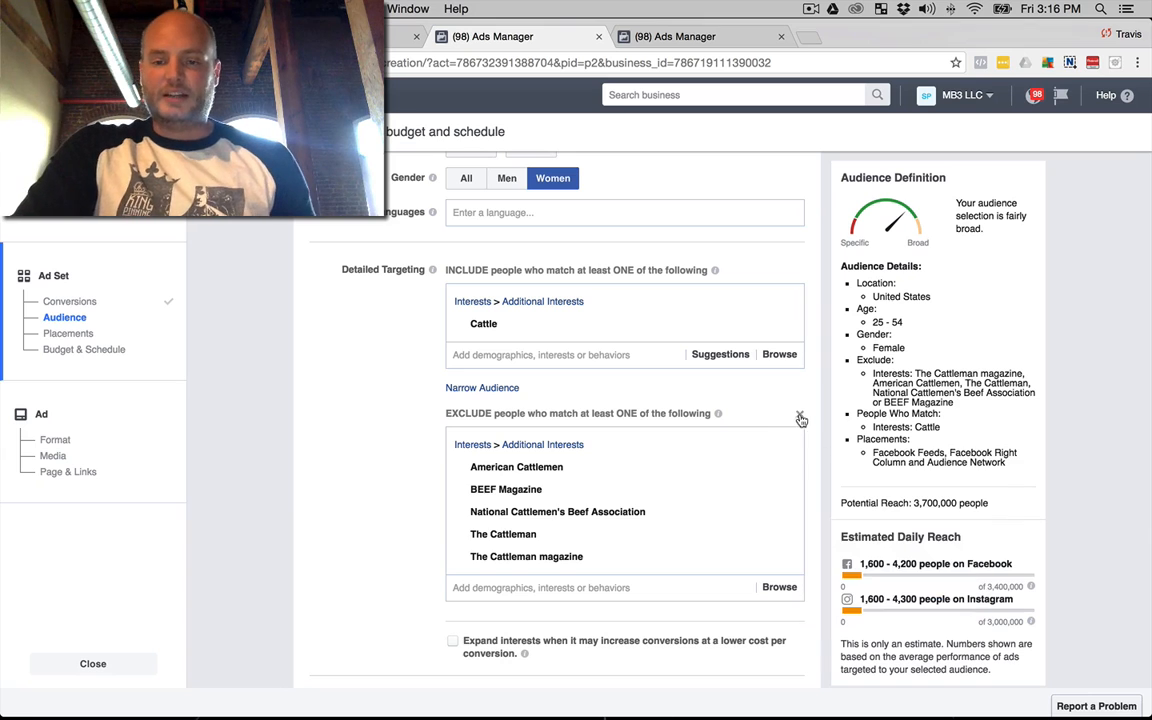
pyautogui.click(530, 354)
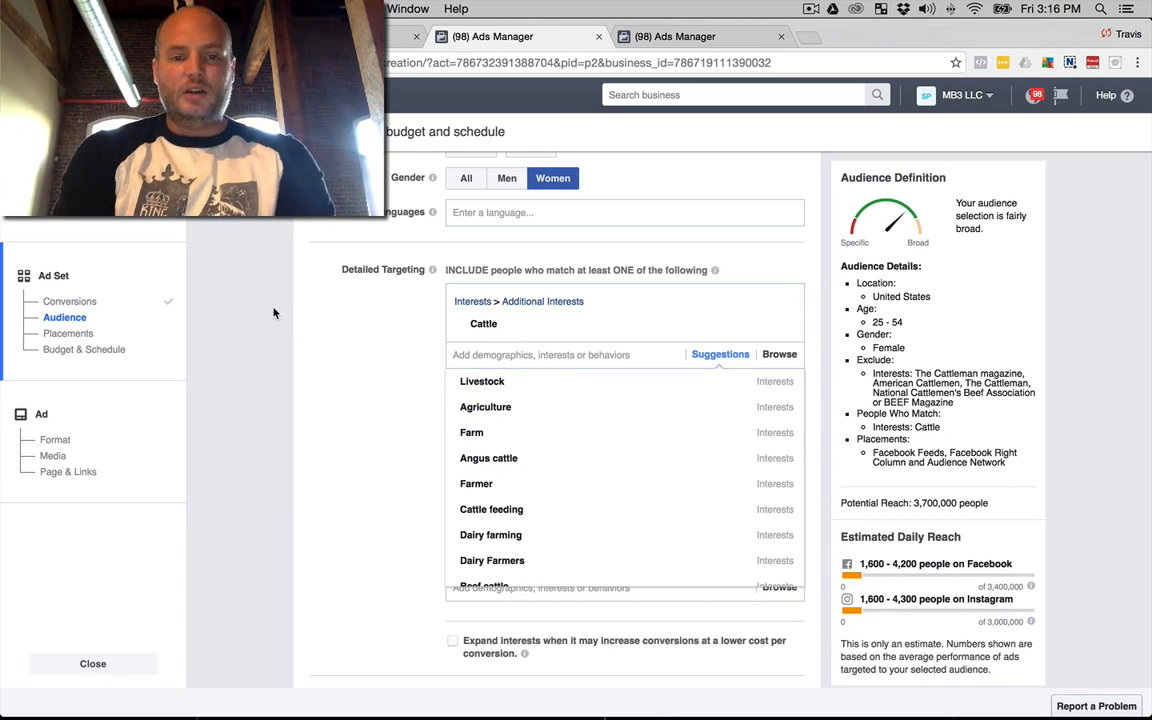
pyautogui.write('livestock')
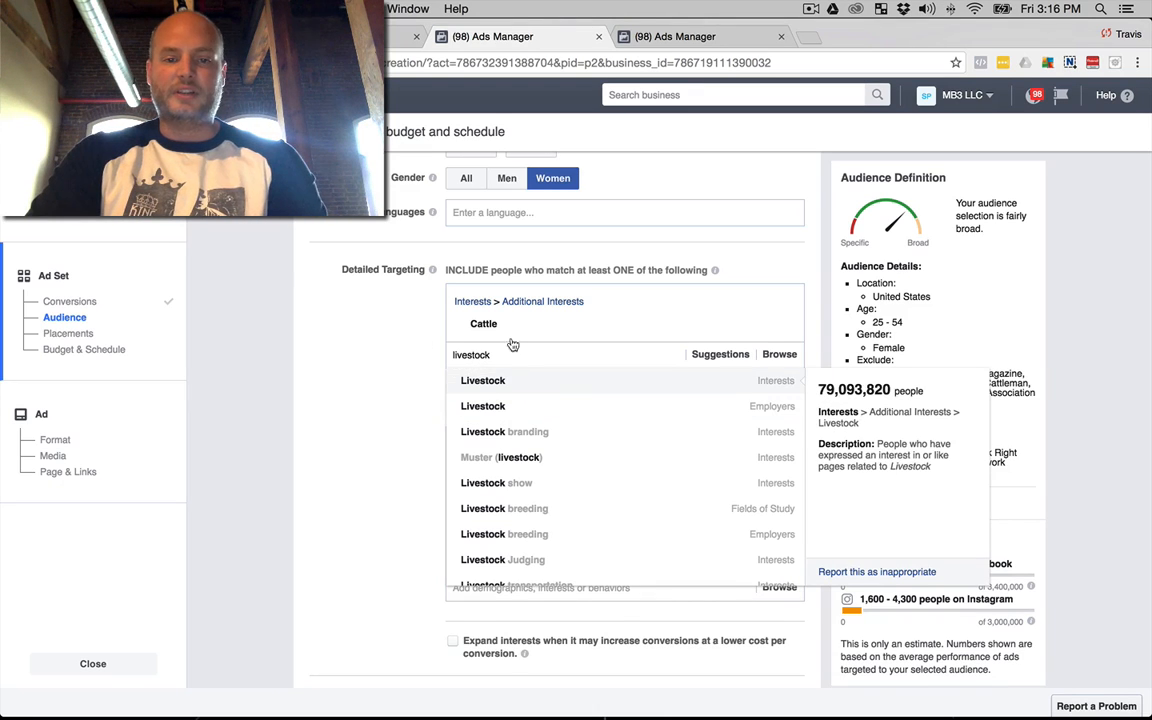
pyautogui.click(512, 380)
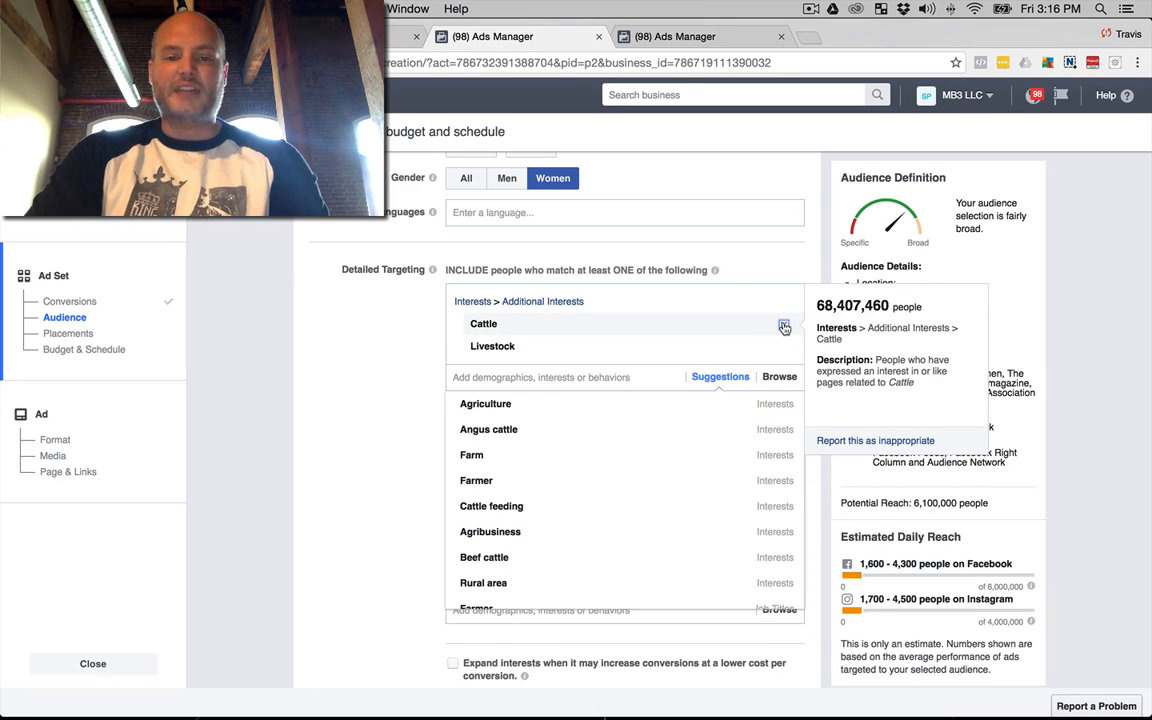
pyautogui.click(784, 327)
pyautogui.click(361, 421)
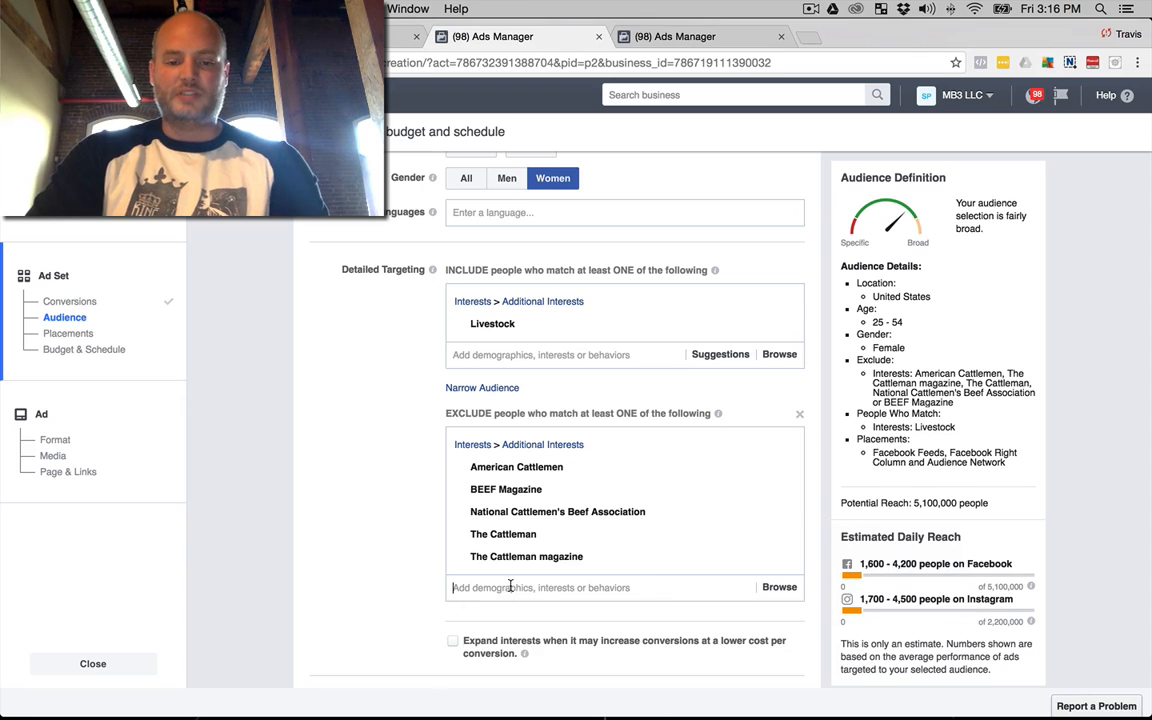
# - Add Cattle to the excluded interests in the detailed targeting
pyautogui.write('cattle')
pyautogui.click(474, 614)
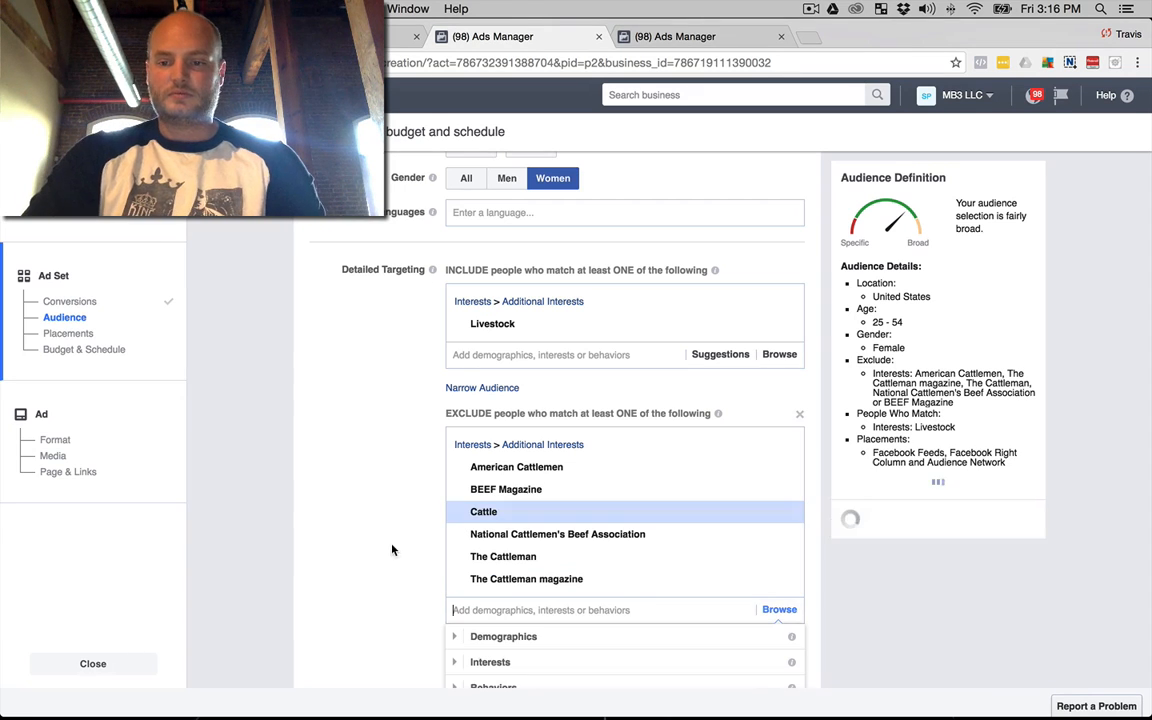
pyautogui.click(379, 438)
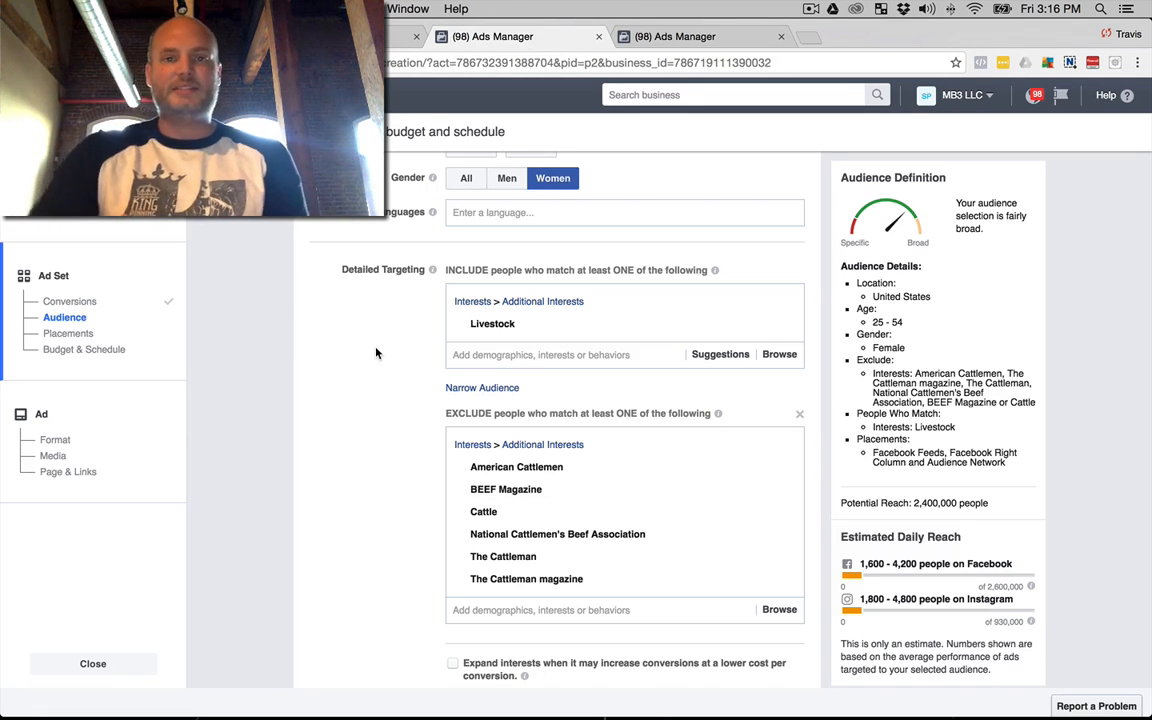
# - Add an exclusion section to the ad set's custom audiences
pyautogui.scroll(5, 378, 350)
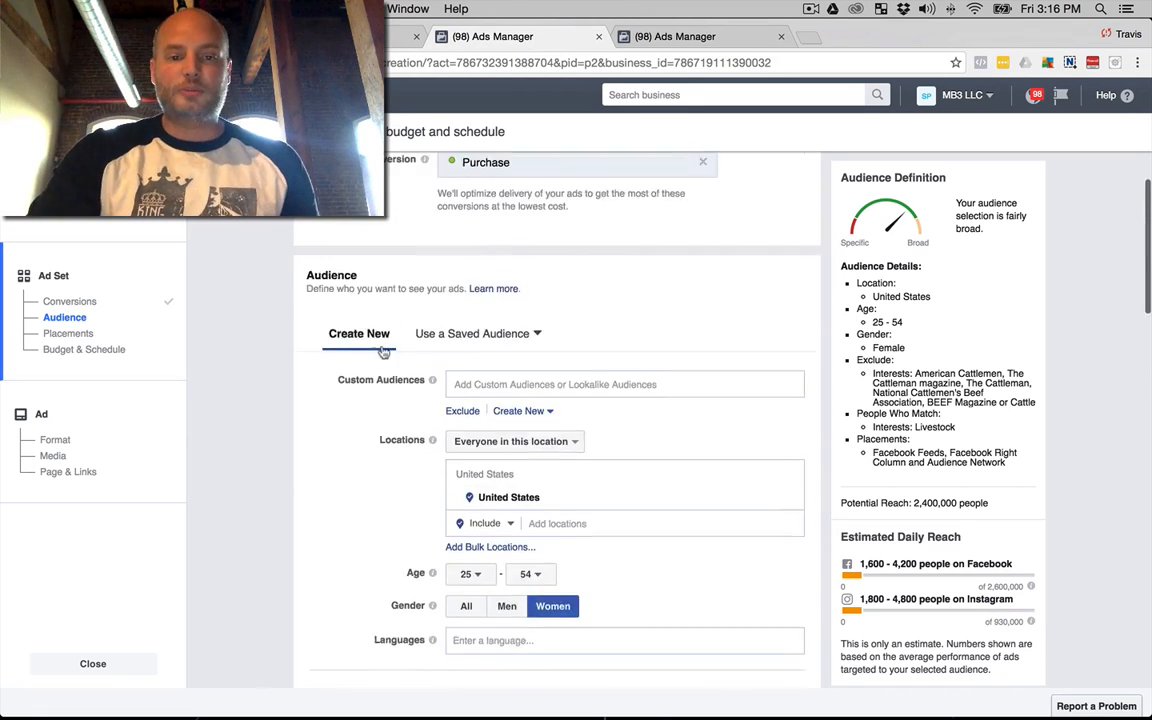
pyautogui.scroll(-1, 569, 419)
pyautogui.click(486, 379)
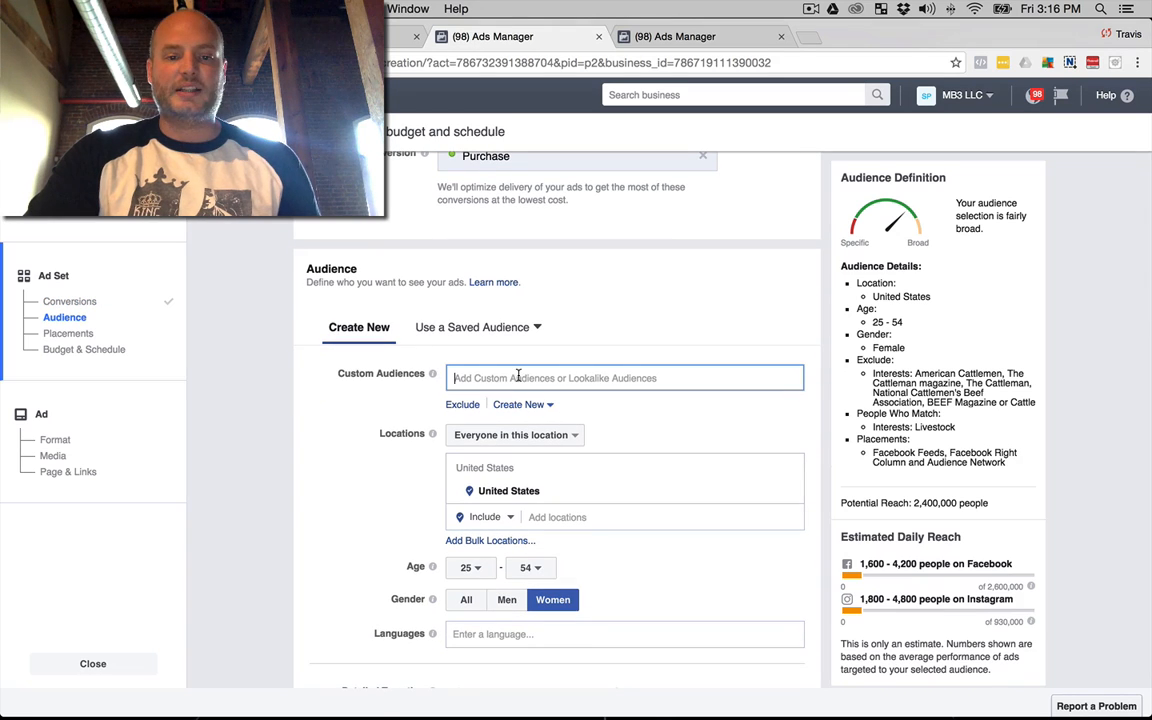
pyautogui.click(460, 405)
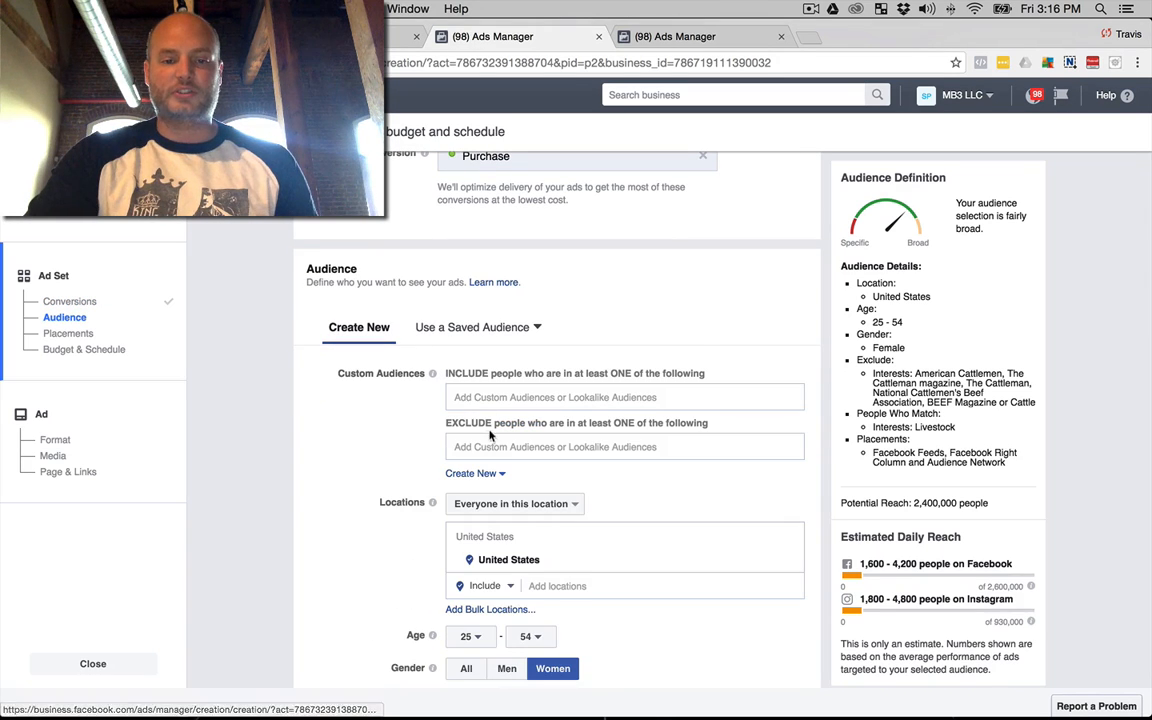
# - Exclude the custom audience Lookalike (US, 1%) - Love Turtles Pillow - Views/No Purchase from the ad set
pyautogui.scroll(-2, 530, 321)
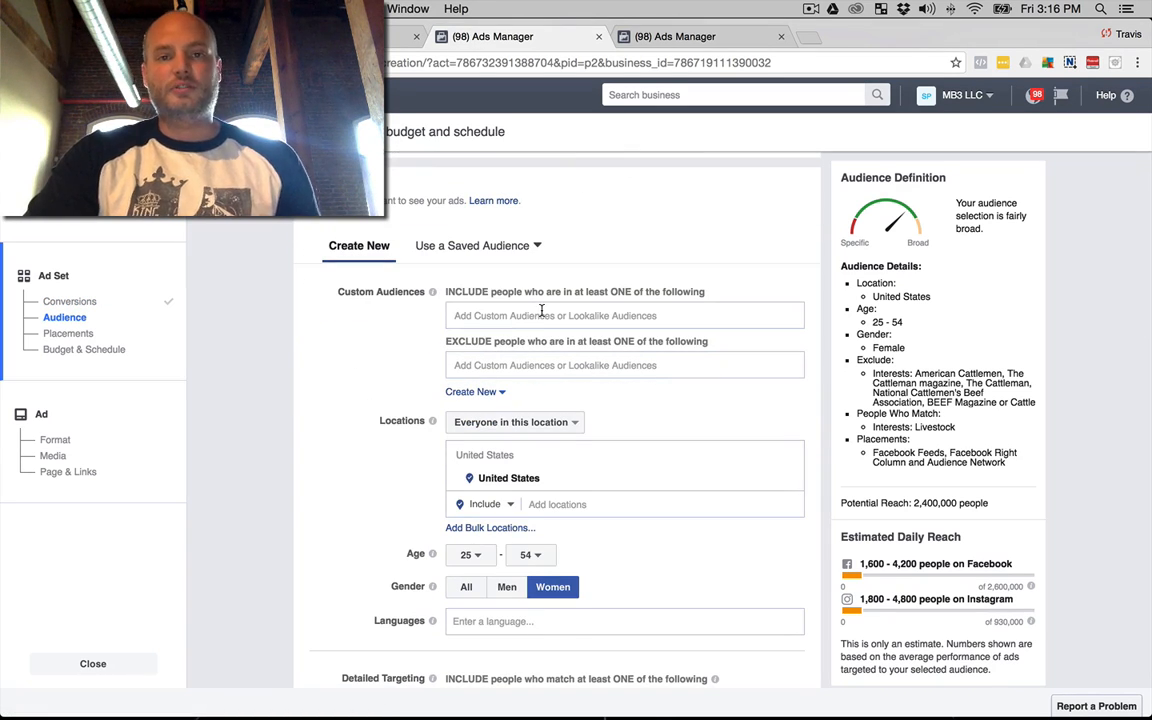
pyautogui.scroll(-8, 329, 352)
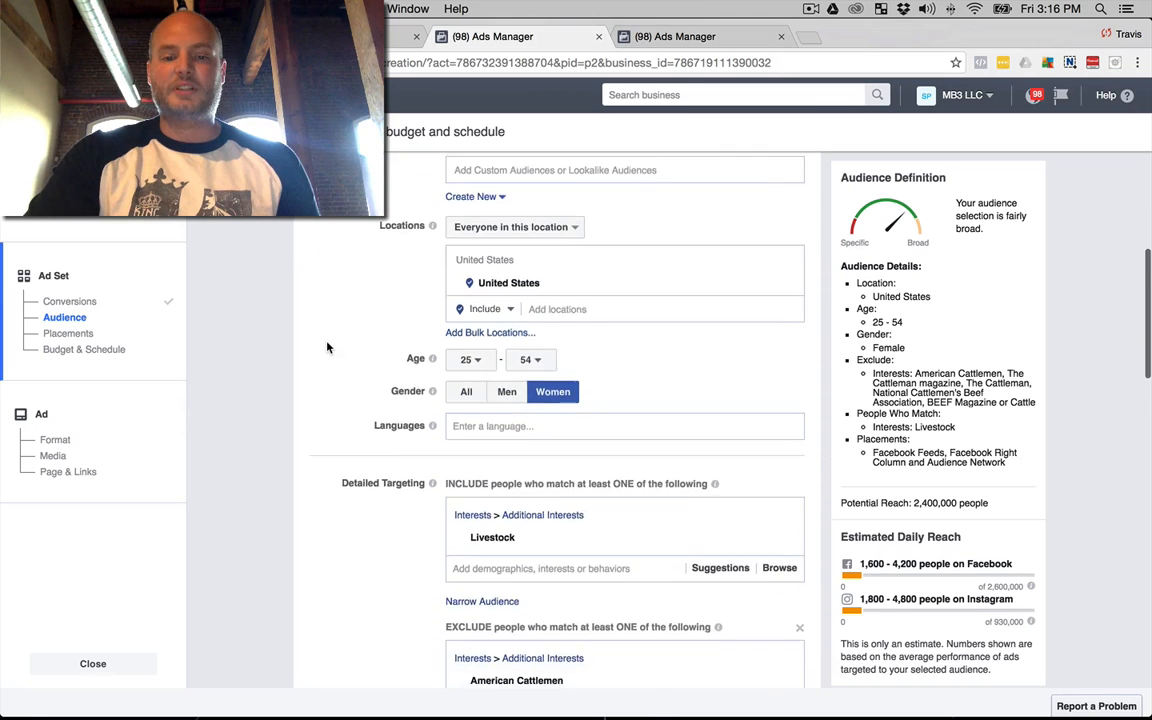
pyautogui.moveTo(506, 350)
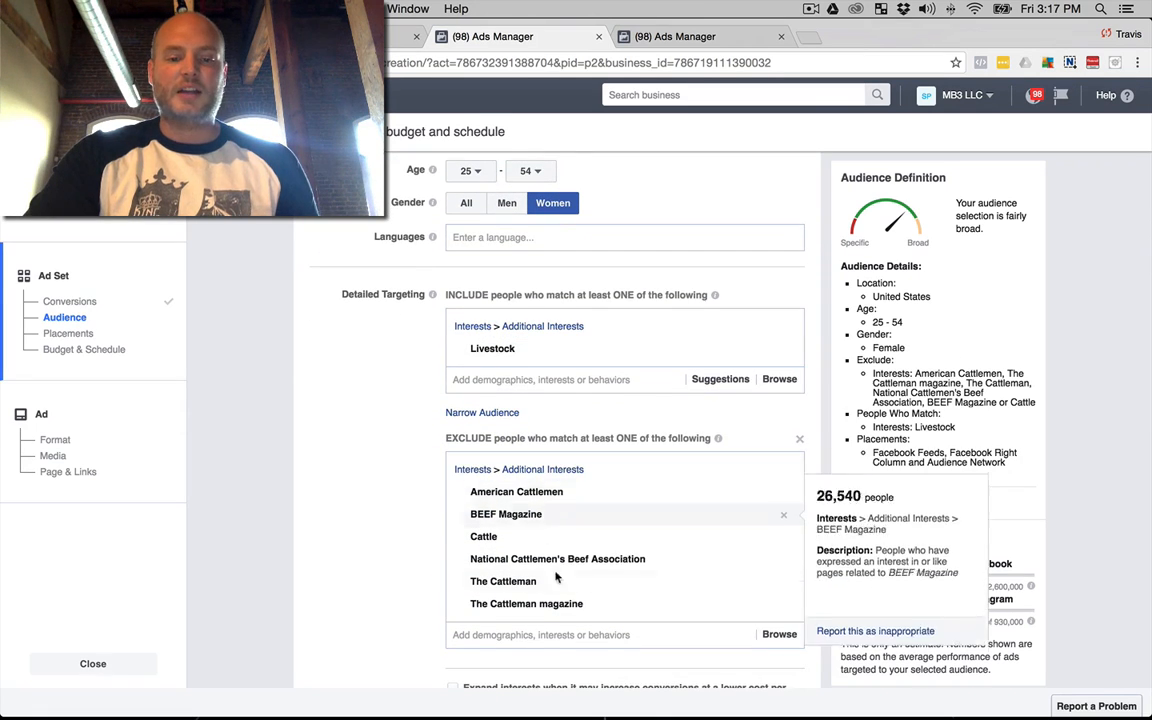
pyautogui.scroll(8, 348, 379)
pyautogui.click(492, 356)
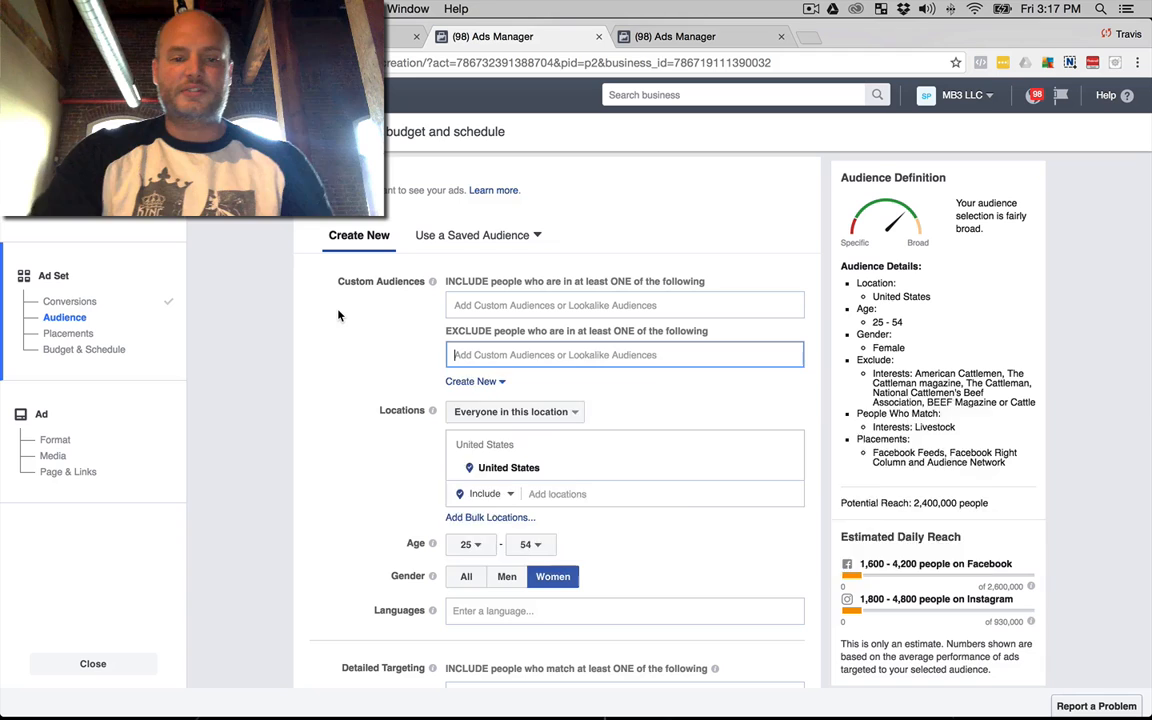
pyautogui.scroll(-8, 632, 452)
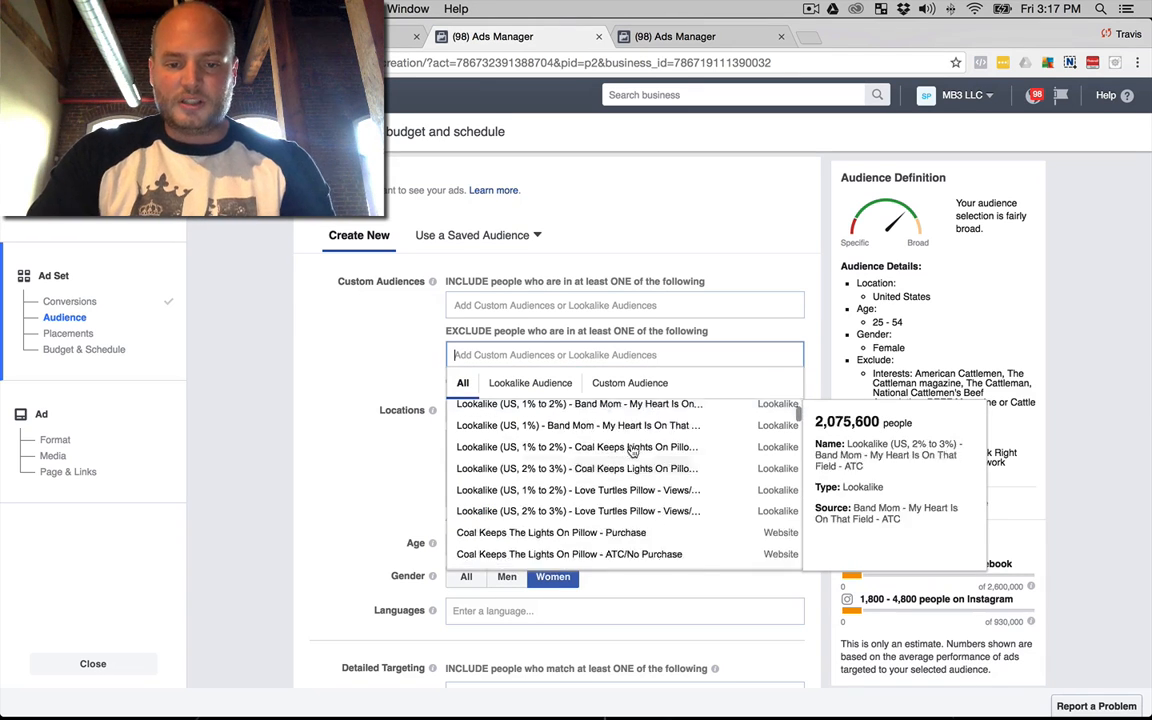
pyautogui.write('lookal')
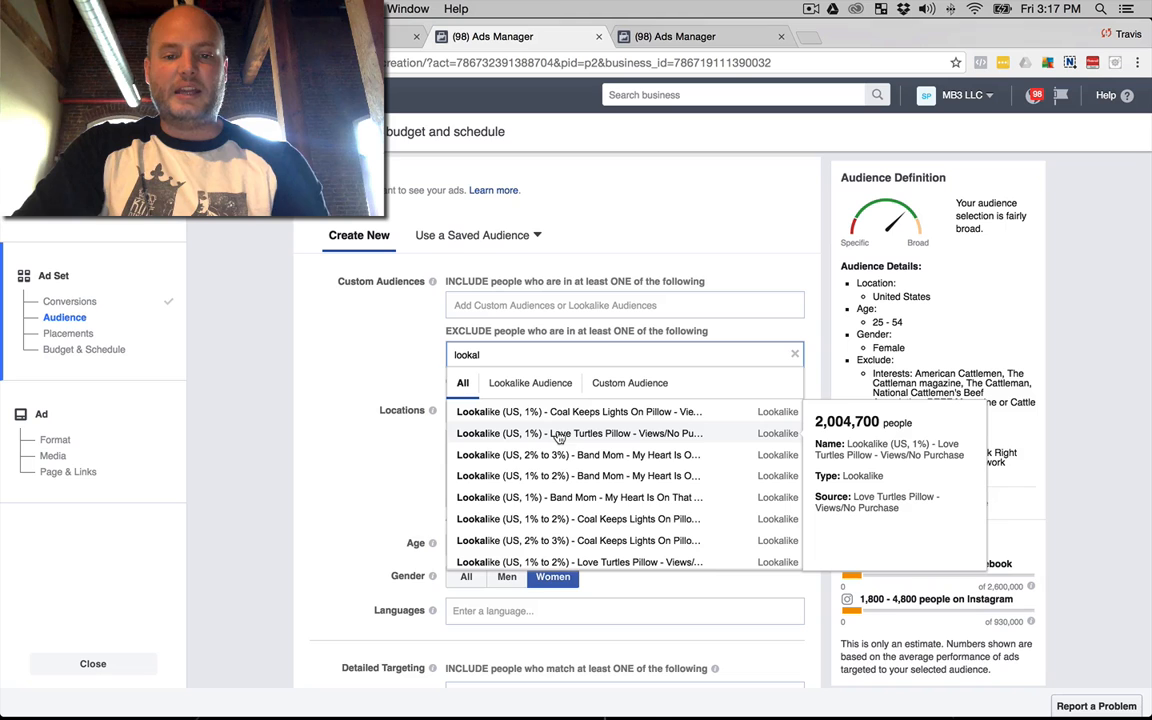
pyautogui.click(566, 437)
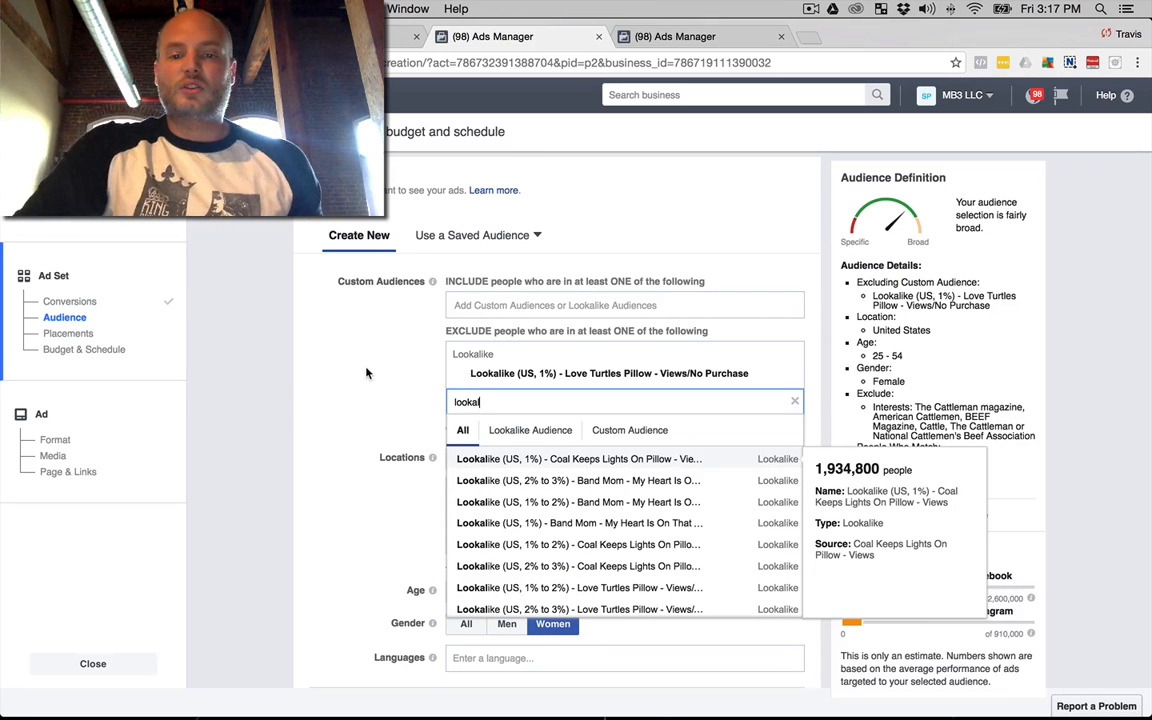
pyautogui.click(362, 372)
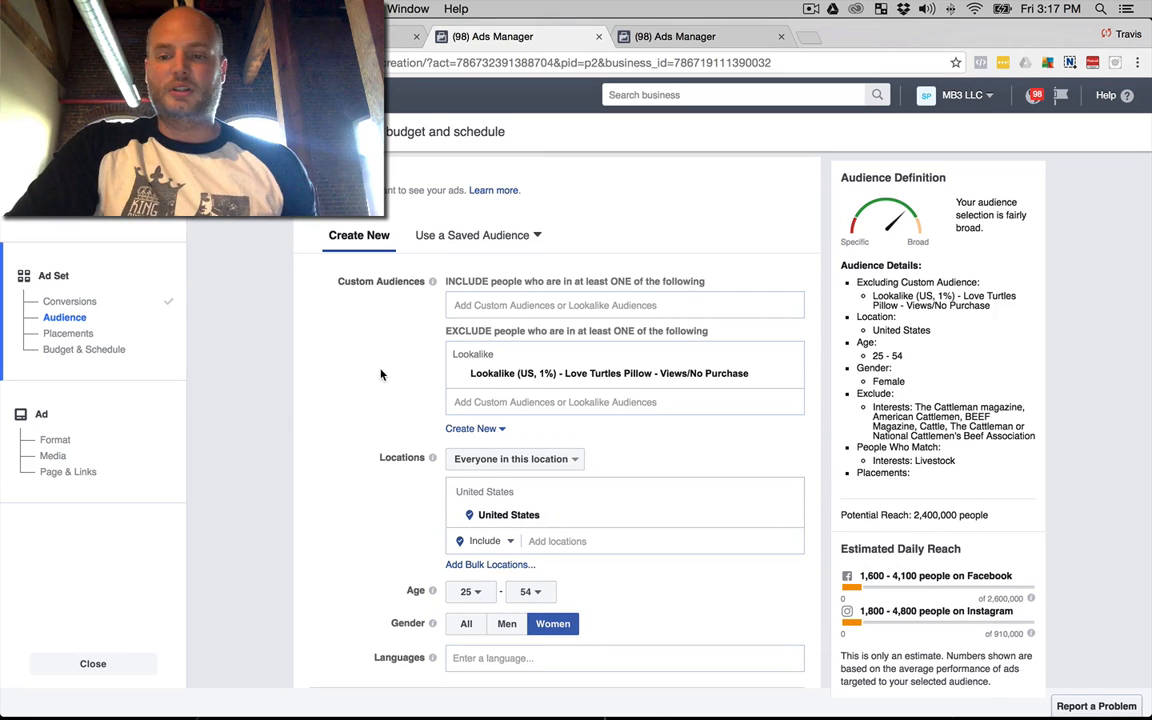